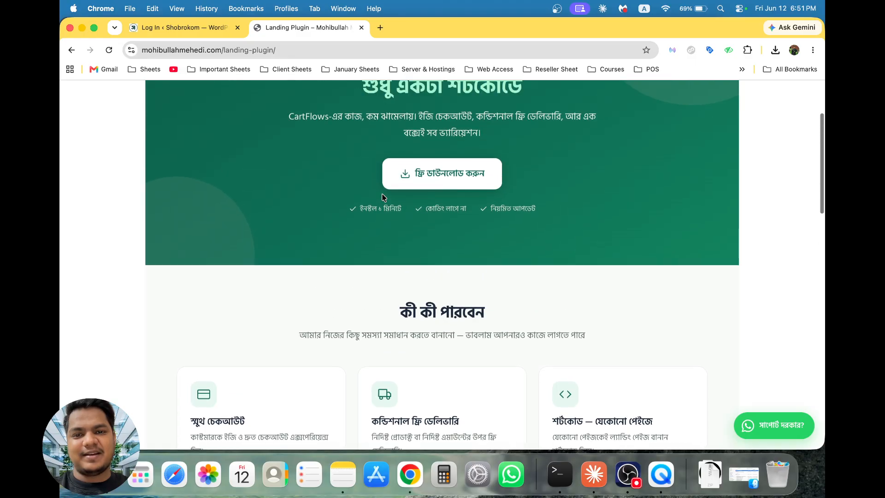
Request the free plugin download from the landing page by submitting the WhatsApp number in the download form.
left_click(437, 175)
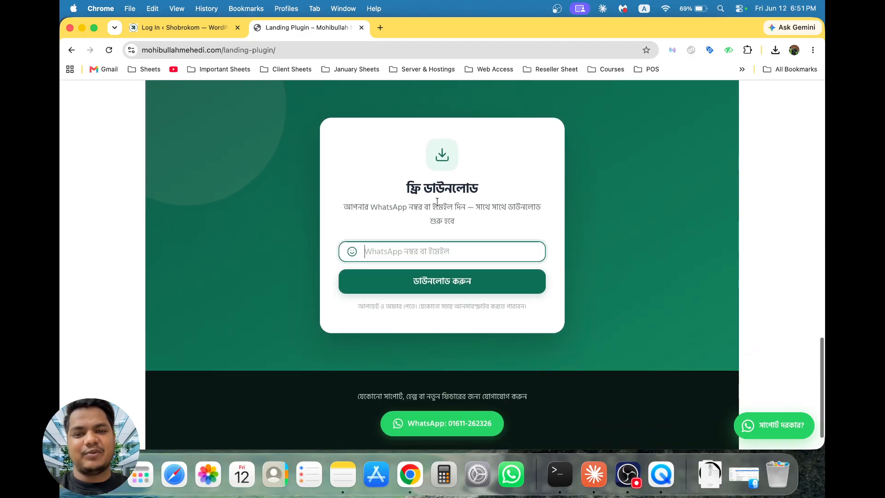
left_click(438, 248)
left_click(435, 278)
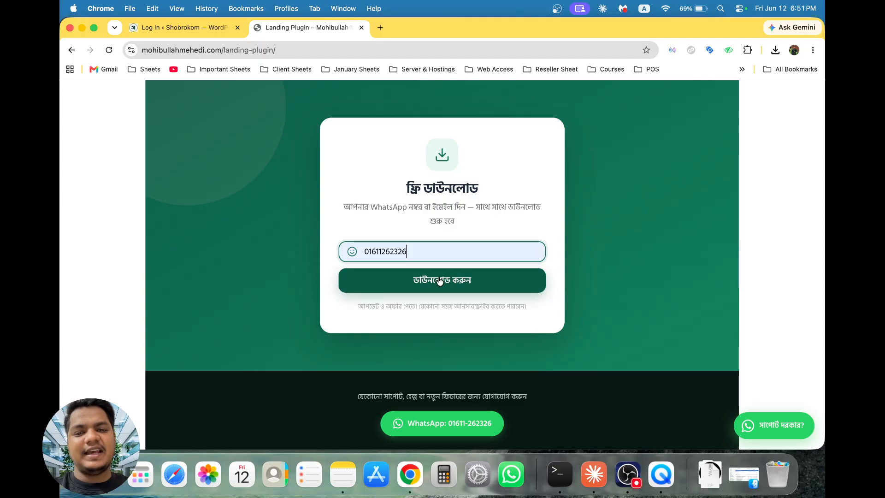
left_click(440, 281)
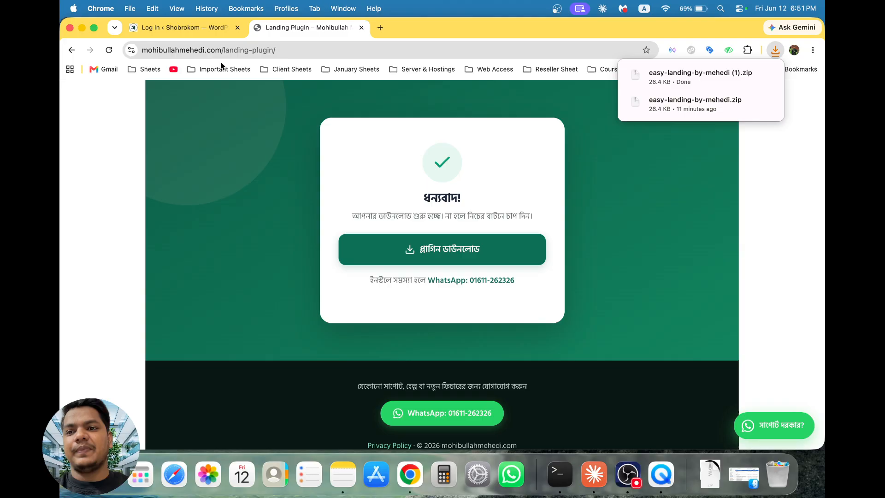
Log in to the Shobrokom WordPress admin with the prefilled credentials and open the installed plugins page.
left_click(190, 29)
left_click(494, 325)
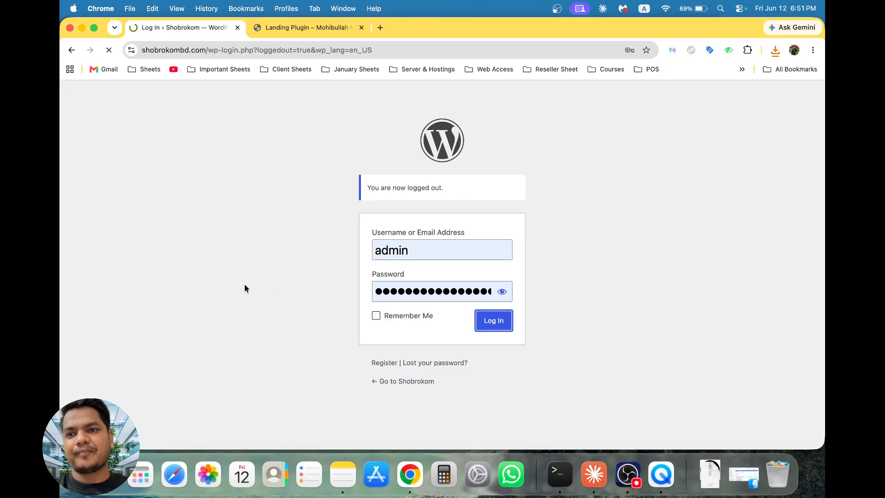
mouse_move(112, 361)
scroll(112, 361, "down", 5)
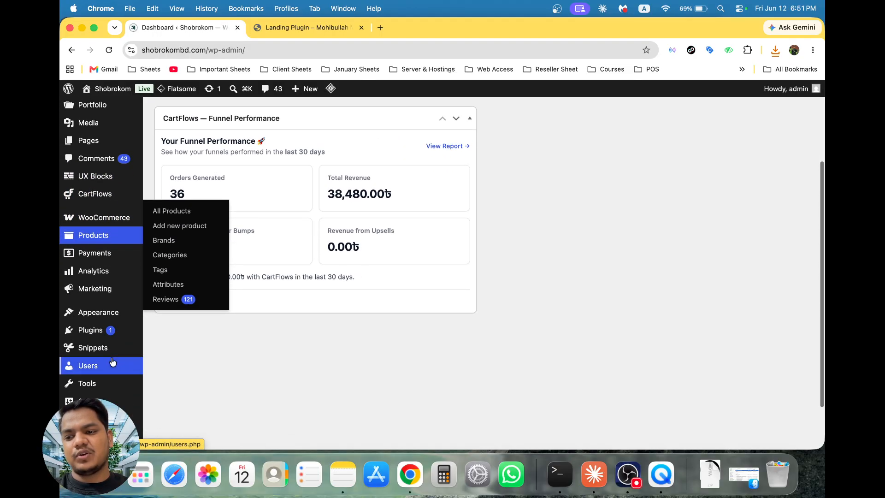
left_click(111, 338)
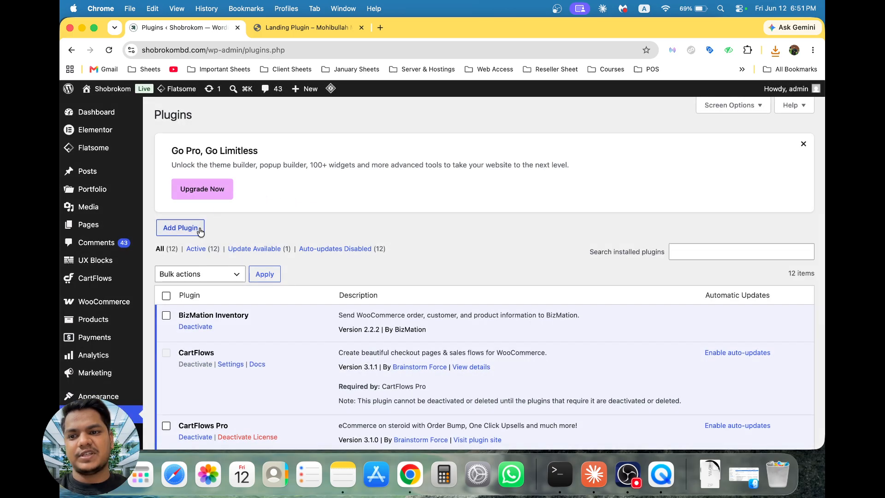
Install a new plugin from the uploaded file easy-landing-by-mehedi.zip and activate it.
left_click(199, 232)
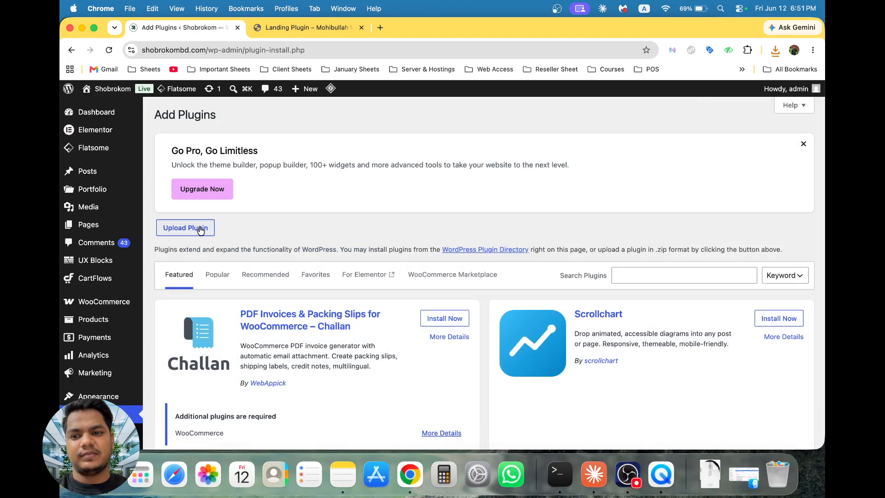
left_click(201, 230)
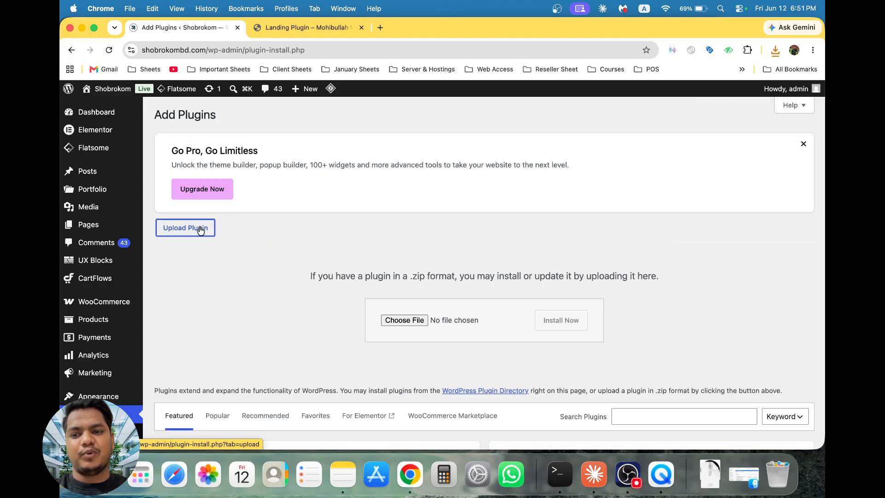
scroll(361, 267, "down", 3)
left_click(412, 261)
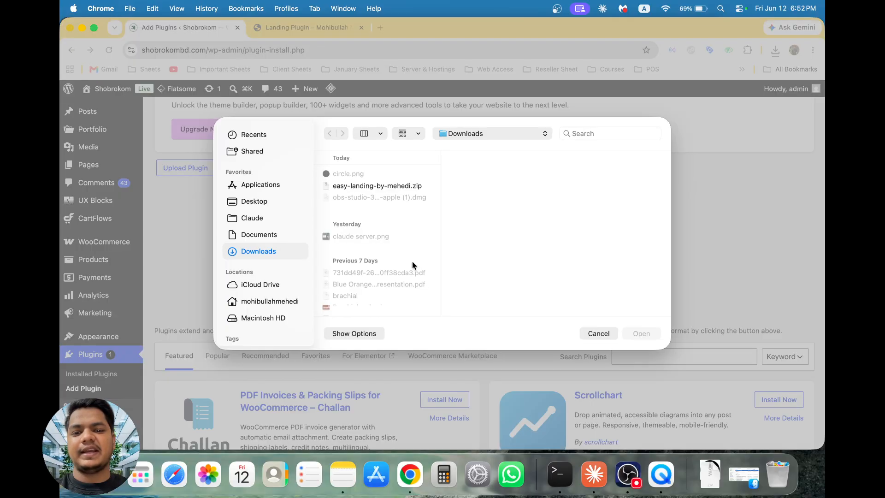
double_click(366, 195)
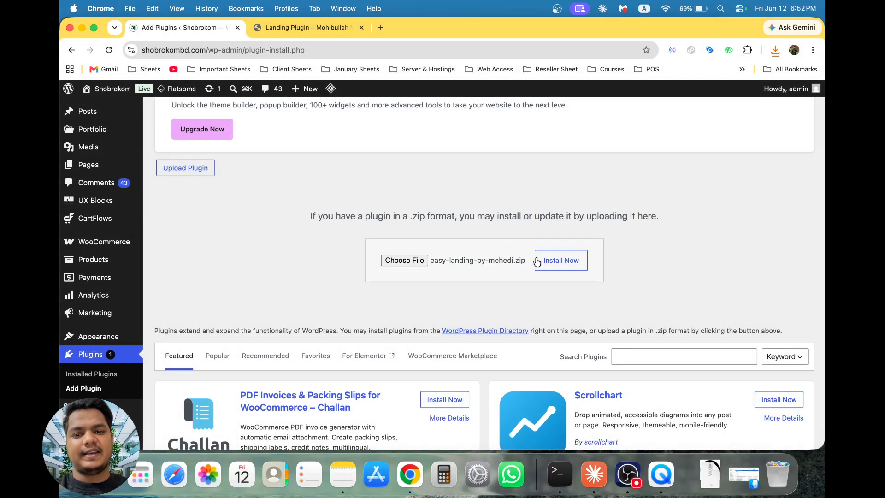
left_click(569, 267)
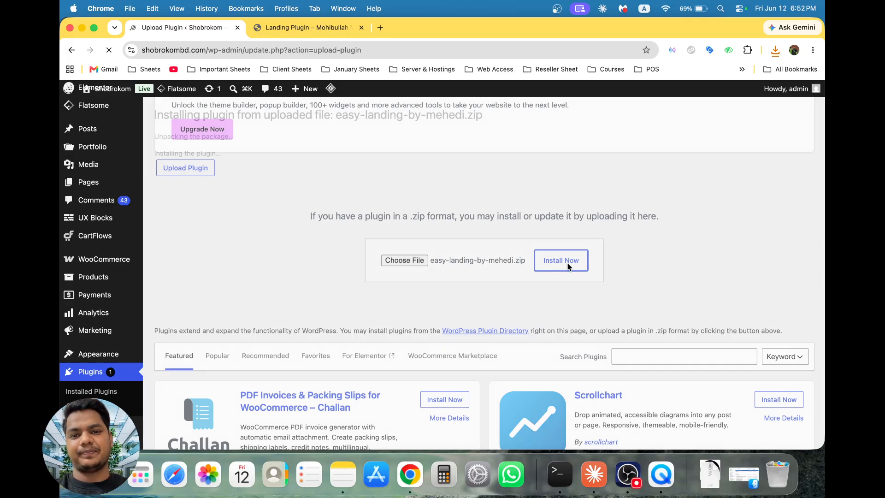
left_click(207, 201)
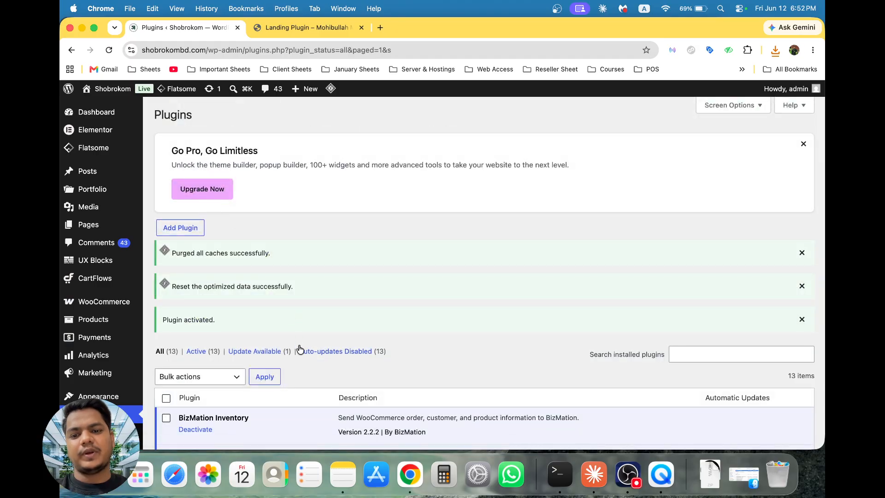
scroll(299, 349, "down", 10)
scroll(299, 349, "down", 3)
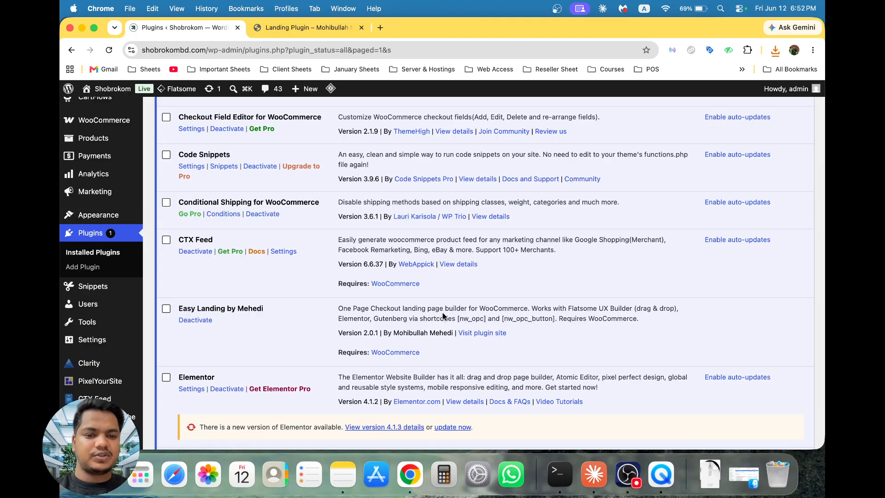
Duplicate the WordPress plugins browser tab and start a new page in the copy.
right_click(208, 29)
left_click(242, 103)
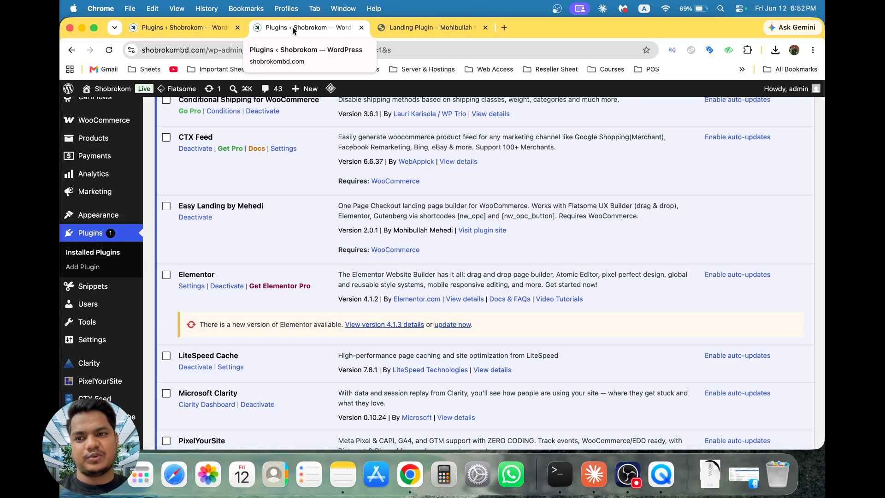
scroll(110, 205, "up", 3)
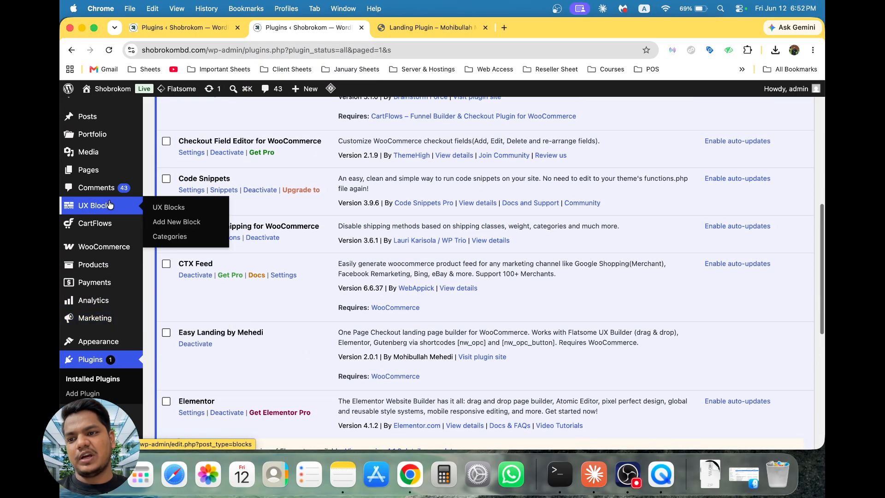
mouse_move(107, 170)
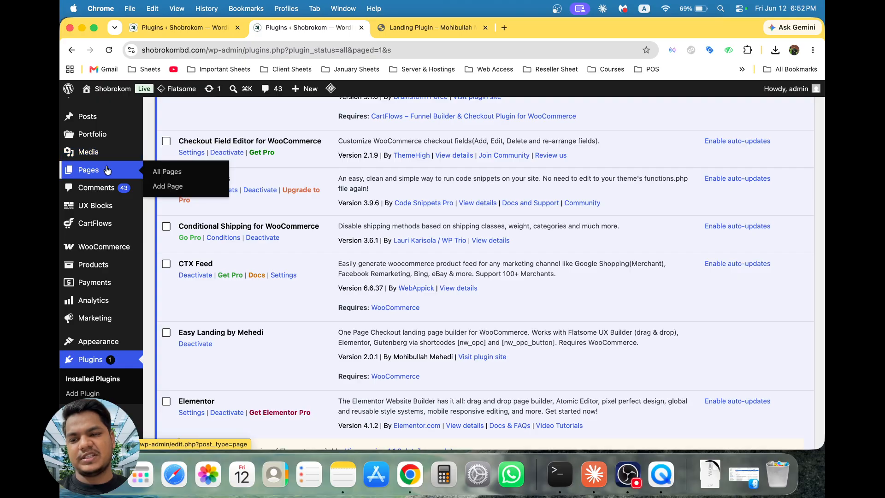
left_click(157, 186)
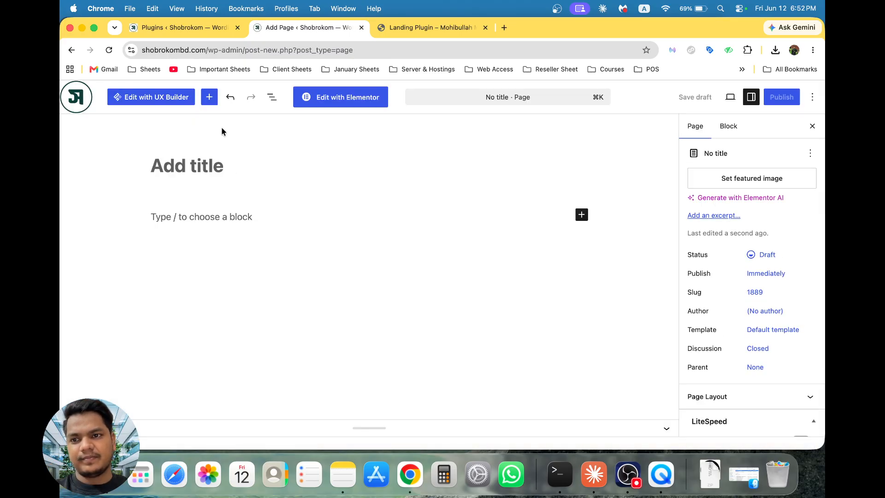
Title the new page "Flatsome Landing" and publish it.
type("F")
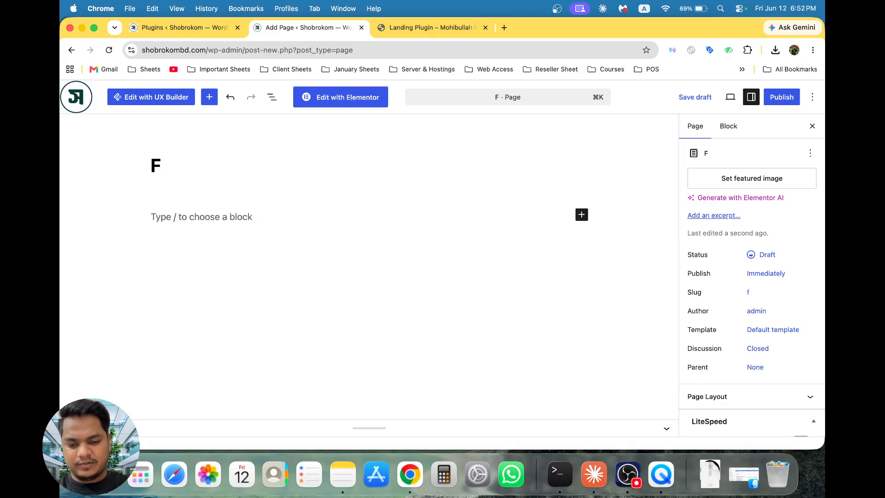
type("latsome Lan")
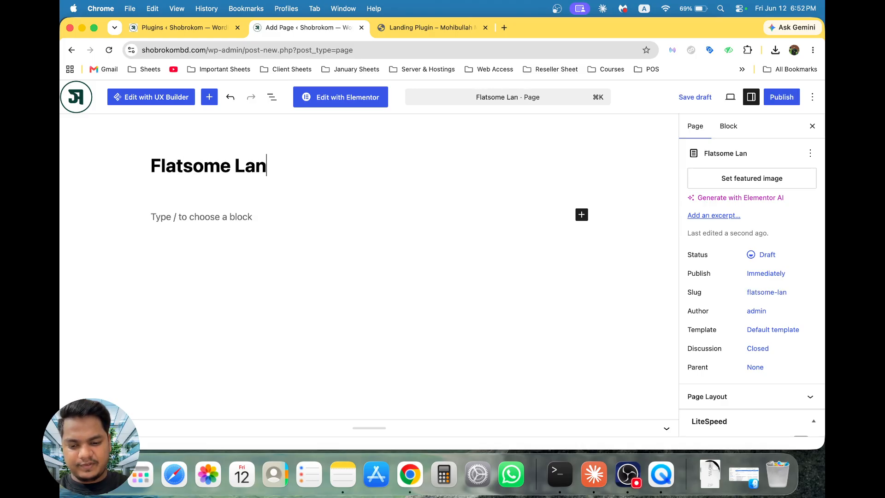
type("ding")
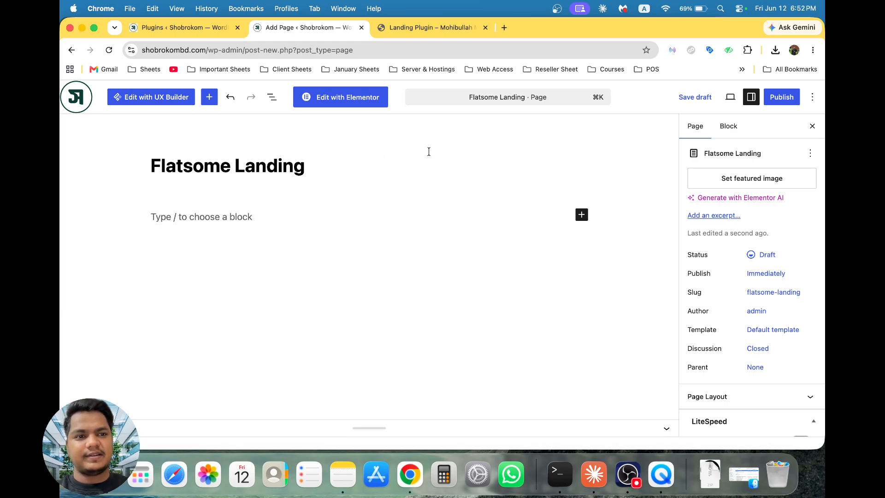
left_click(770, 101)
left_click(770, 102)
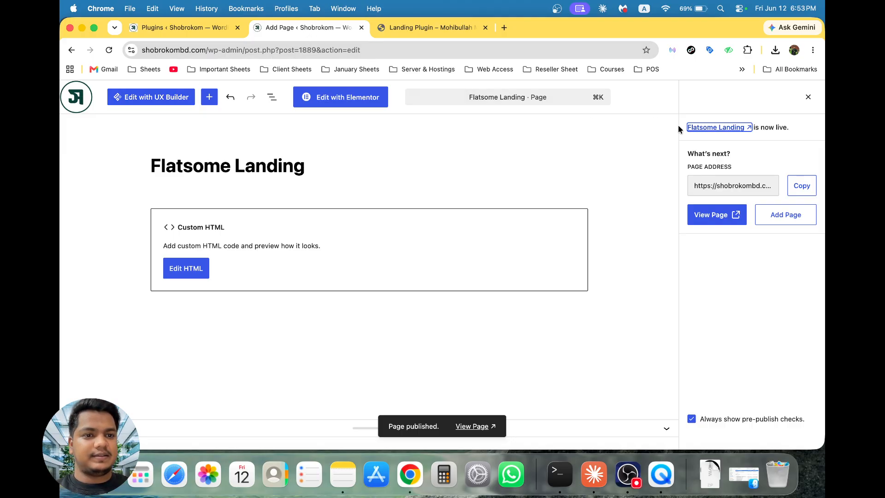
Open the published Flatsome Landing page in UX Builder and add a One Page Checkout element.
left_click(701, 131)
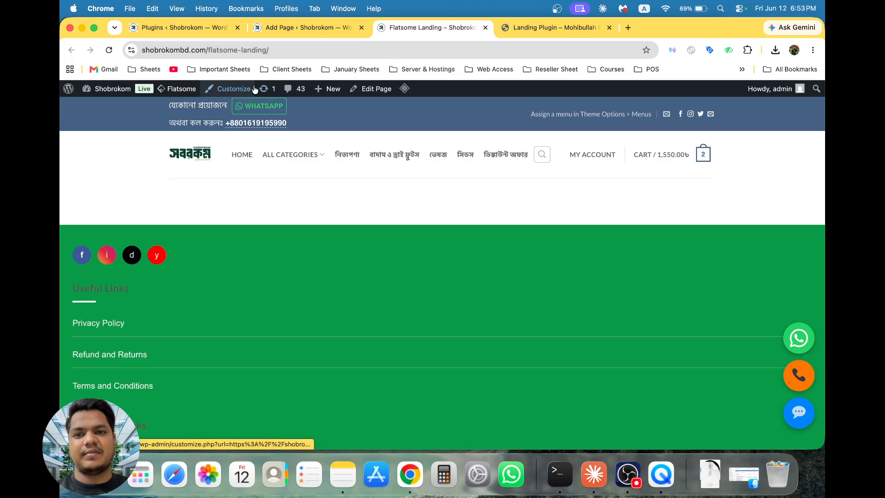
left_click(369, 107)
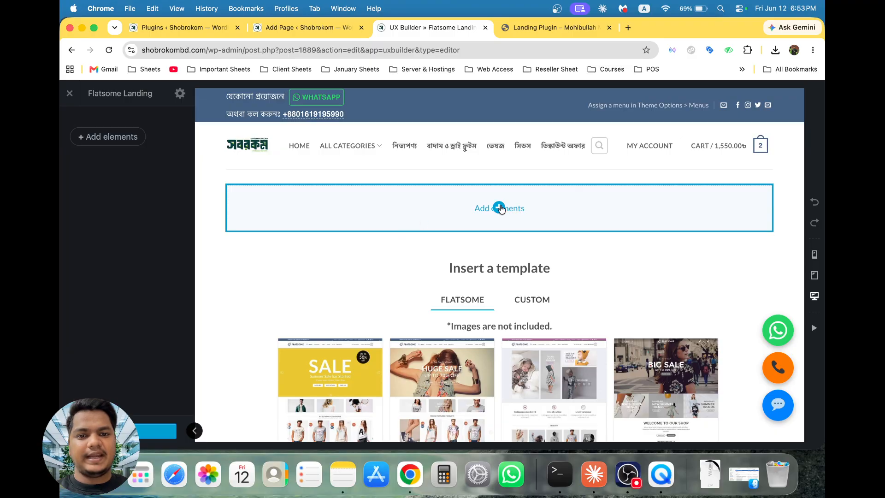
left_click(500, 209)
scroll(149, 318, "down", 4)
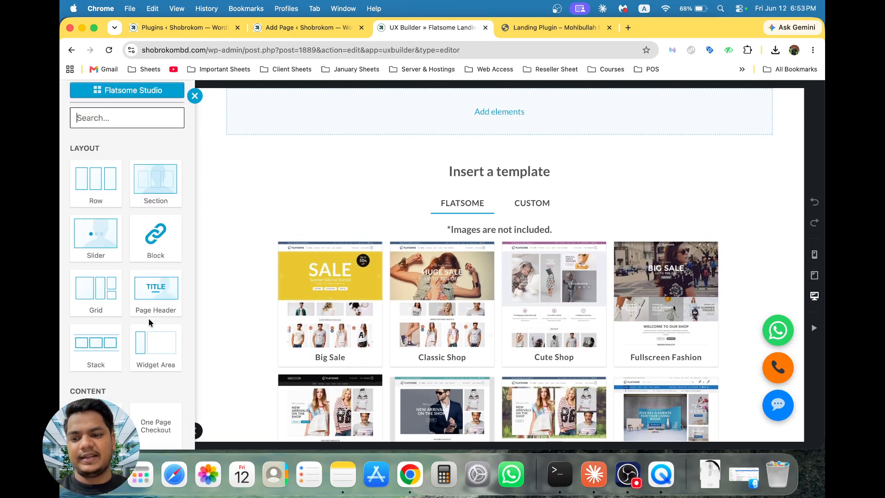
scroll(150, 323, "down", 2)
left_click(172, 210)
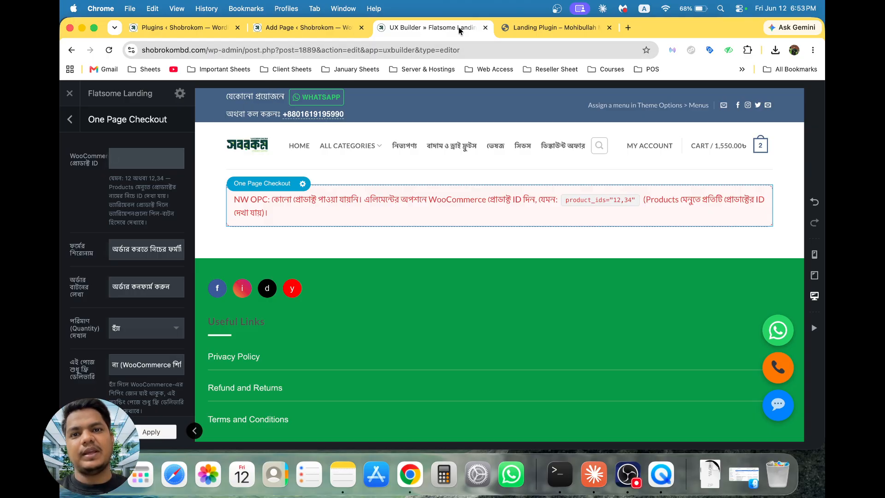
Open the WooCommerce product list in a new browser tab and look up the ID of the product বরই খেজুর.
left_click(627, 28)
type("shob")
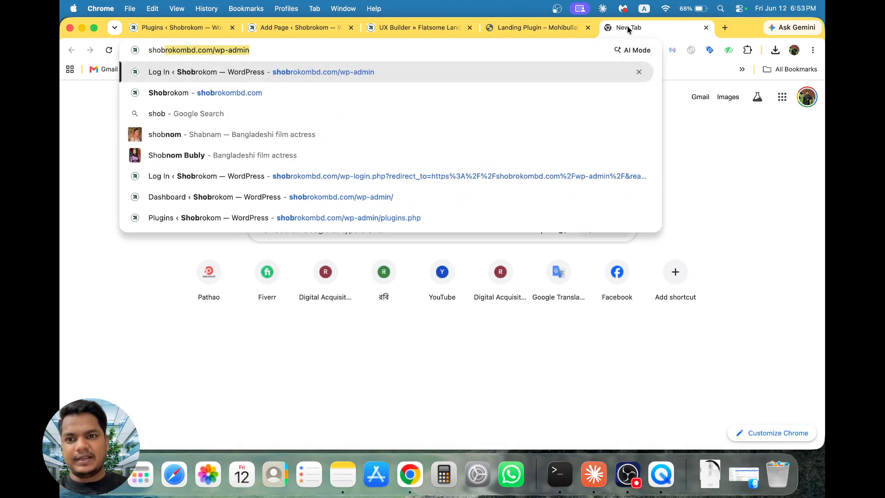
key("Return")
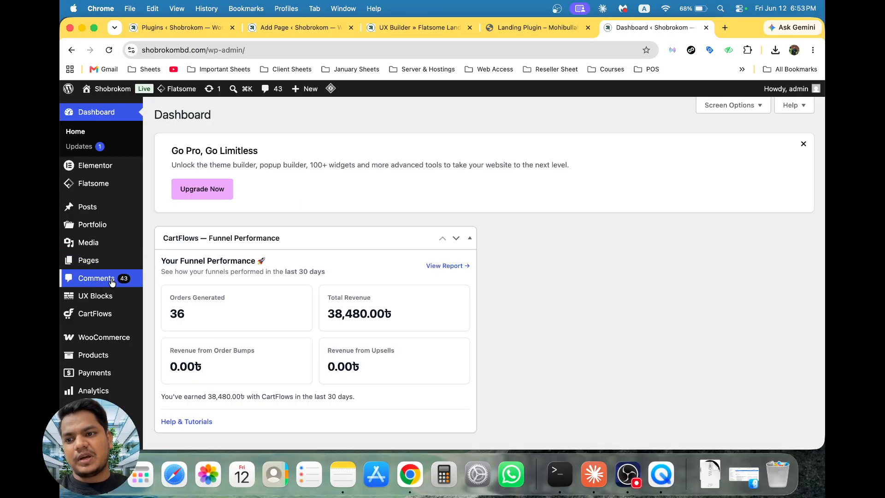
mouse_move(95, 355)
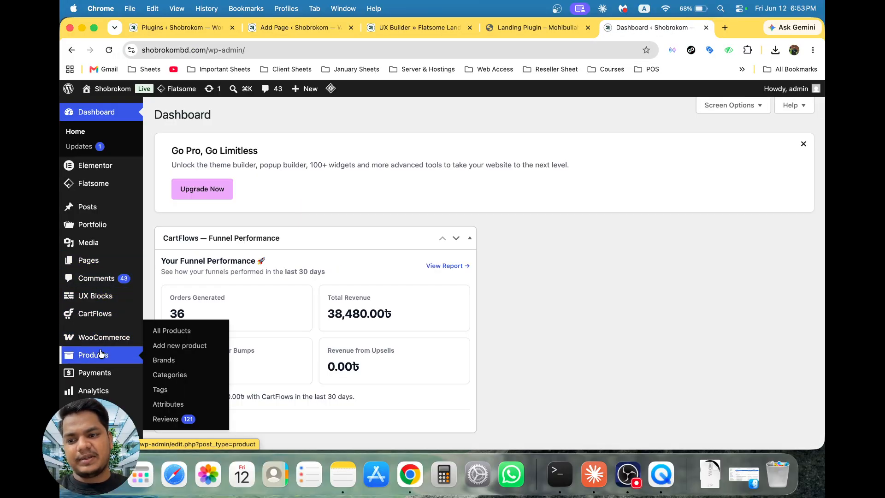
left_click(189, 331)
scroll(320, 284, "down", 6)
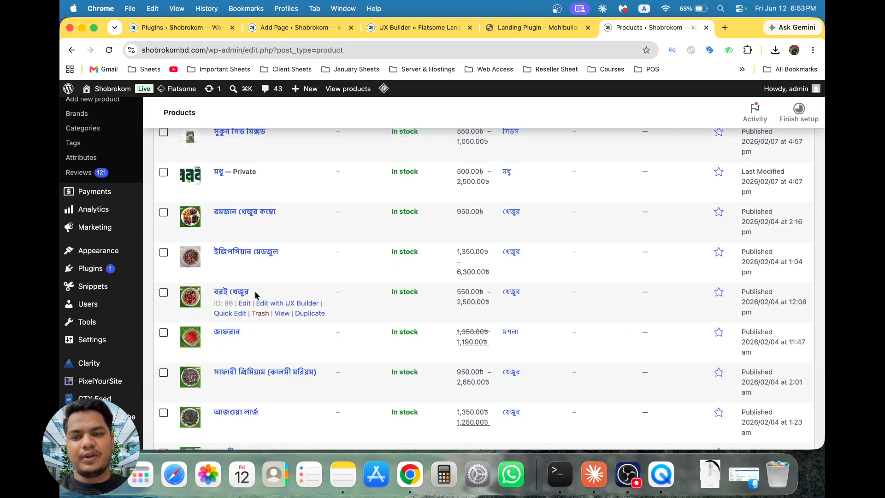
Set the One Page Checkout element's WooCommerce product ID to 98 and review the order form.
left_click(392, 29)
type("98")
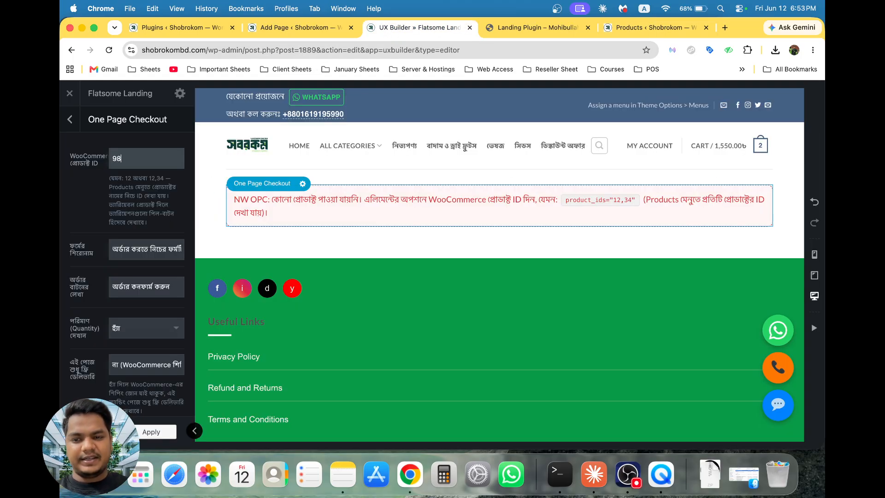
scroll(416, 276, "down", 2)
scroll(416, 276, "down", 3)
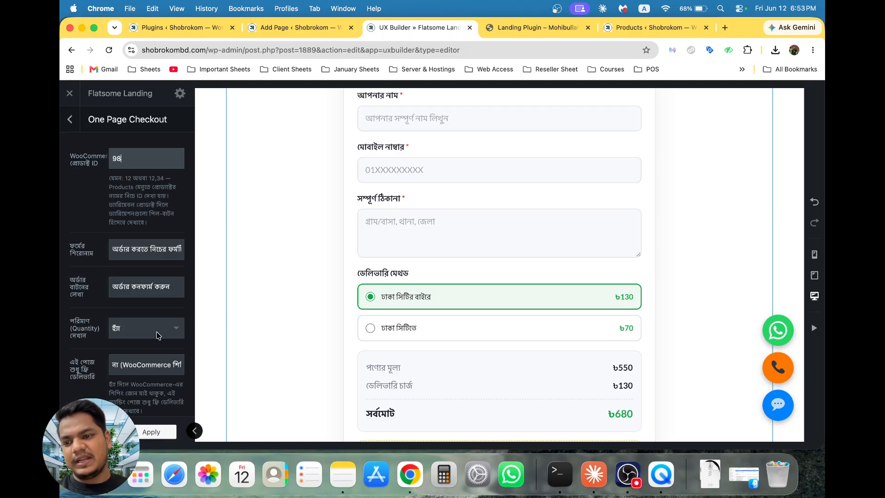
Set the checkout element's free-delivery-only option to হ্যাঁ (শুধু ফ্রি ডেলিভারি).
left_click(149, 364)
left_click(148, 372)
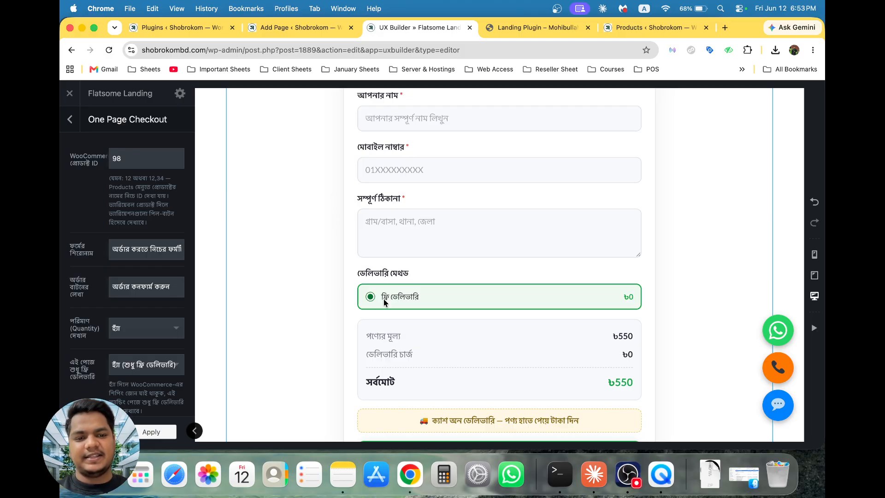
scroll(119, 359, "down", 2)
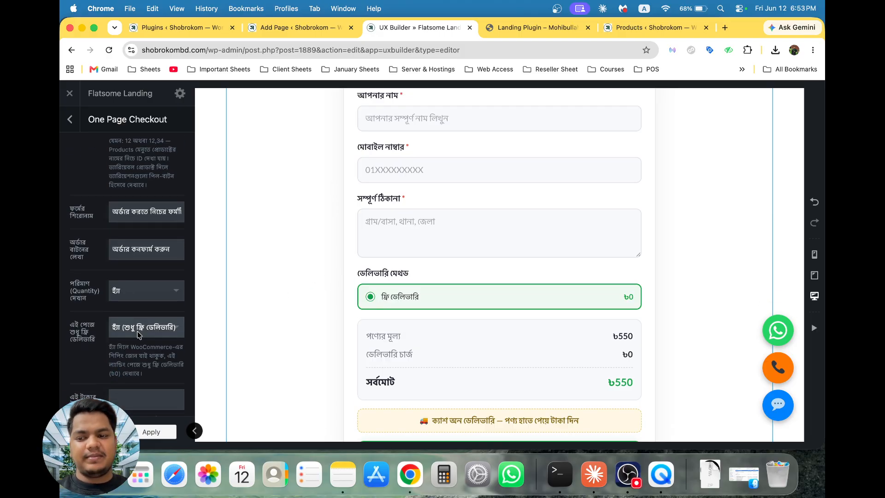
Return the free-delivery-only option to না (WooCommerce শিপিং থেকে আসবে).
scroll(138, 331, "down", 1)
left_click(149, 295)
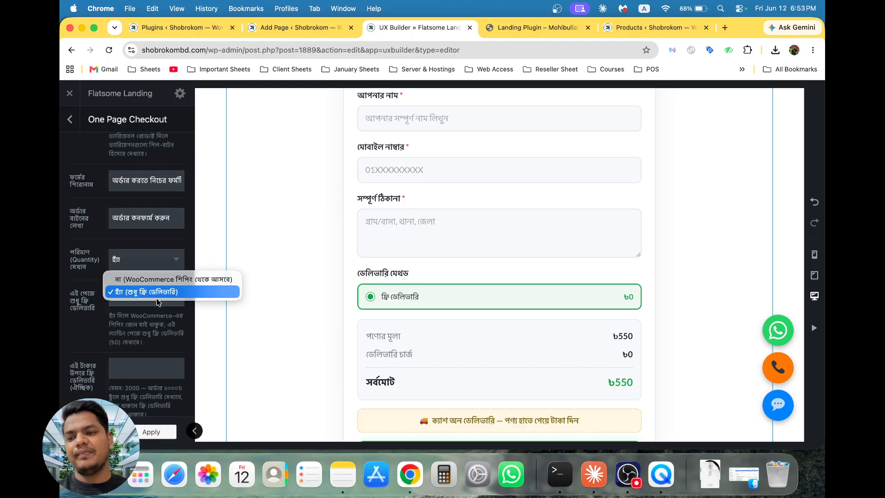
left_click(154, 279)
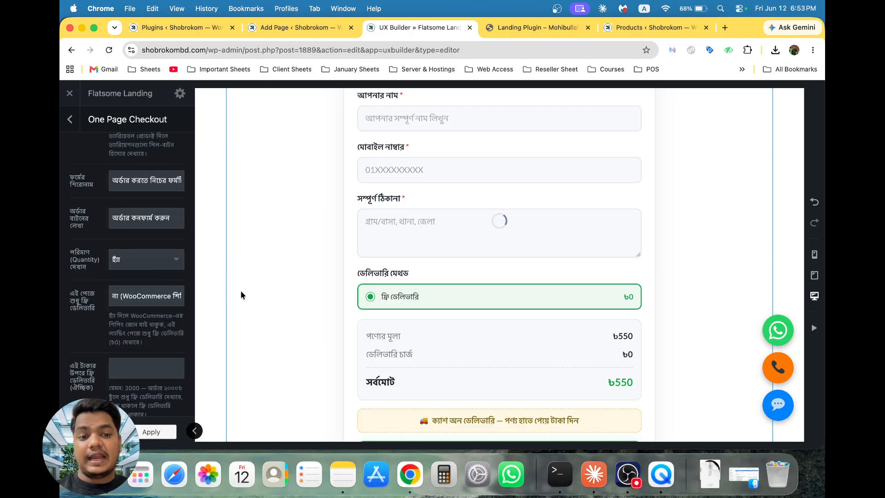
Set the checkout element's minimum order amount for free delivery (এই টাকার উপরে ফ্রি ডেলিভারি) to 600.
scroll(166, 330, "down", 1)
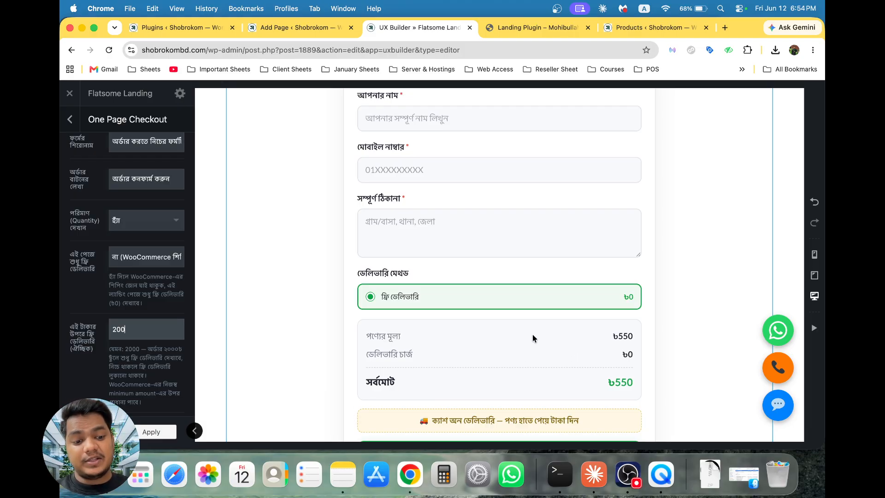
key("BackSpace")
key("BackSpace")
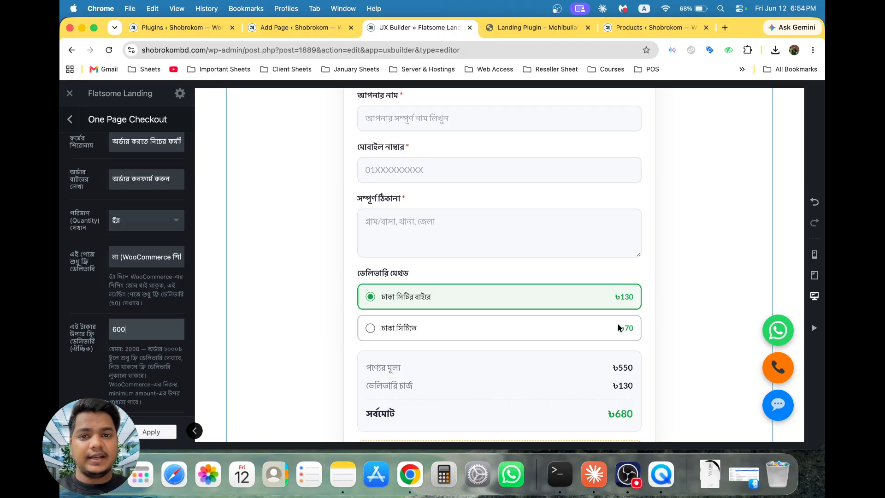
scroll(469, 170, "up", 4)
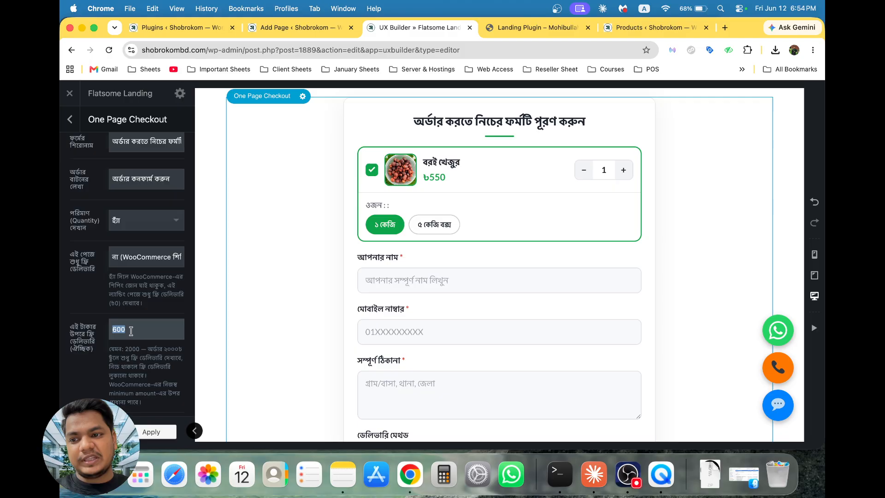
left_click(149, 261)
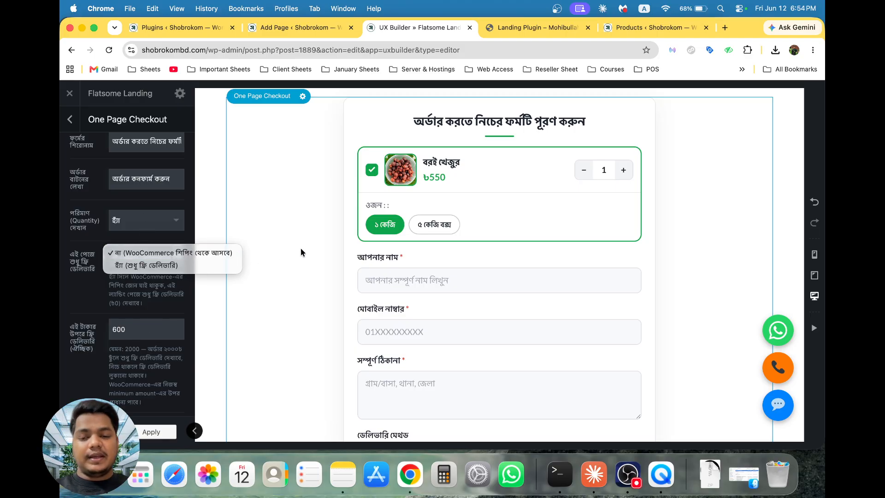
left_click(312, 251)
Add a Page Header element above the One Page Checkout element.
scroll(275, 231, "up", 4)
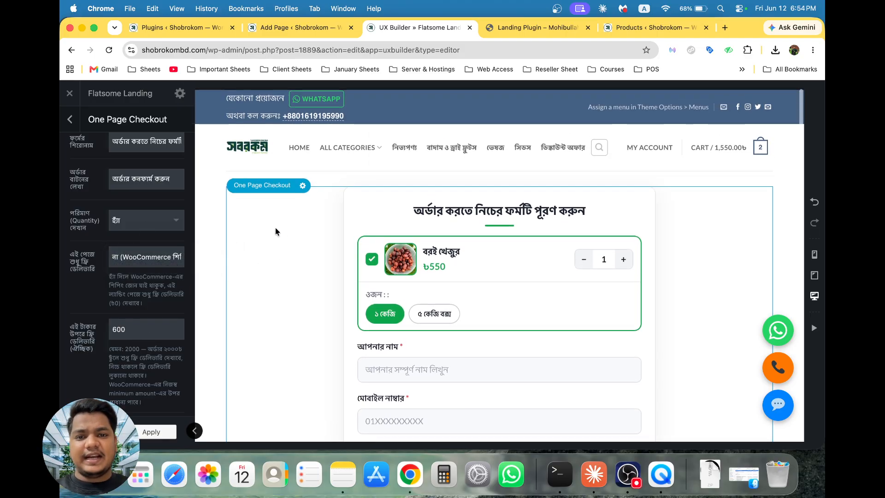
left_click(499, 184)
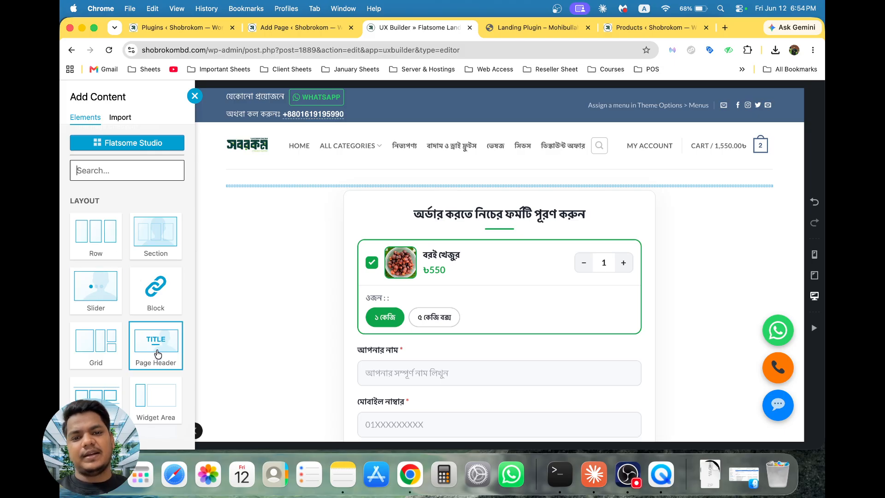
left_click(157, 353)
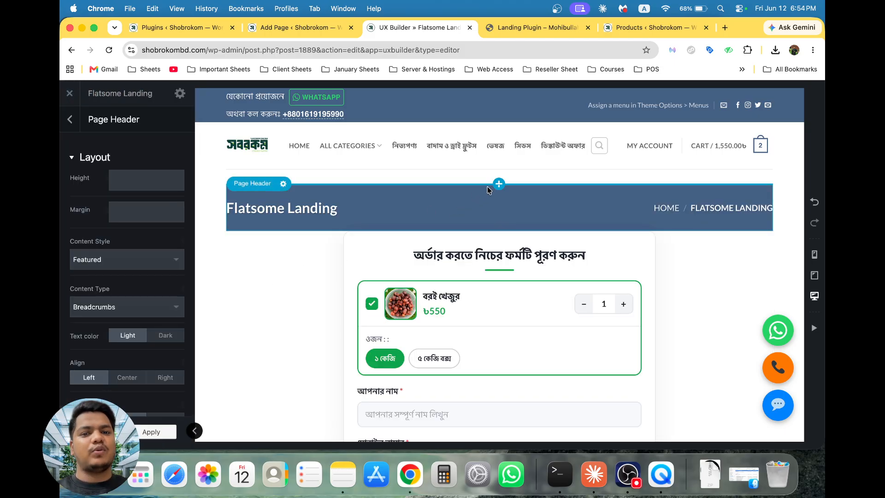
Insert an Order Button (Scroll) element above the Page Header.
left_click(499, 184)
scroll(145, 251, "down", 4)
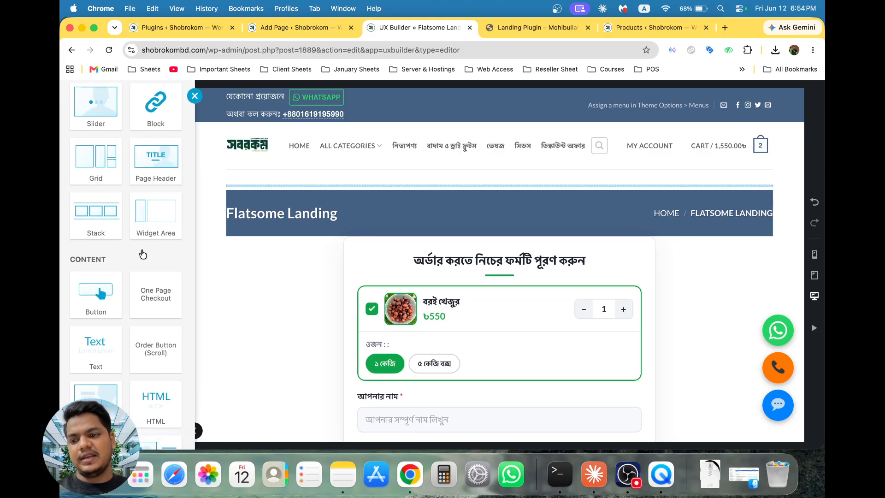
scroll(143, 254, "down", 2)
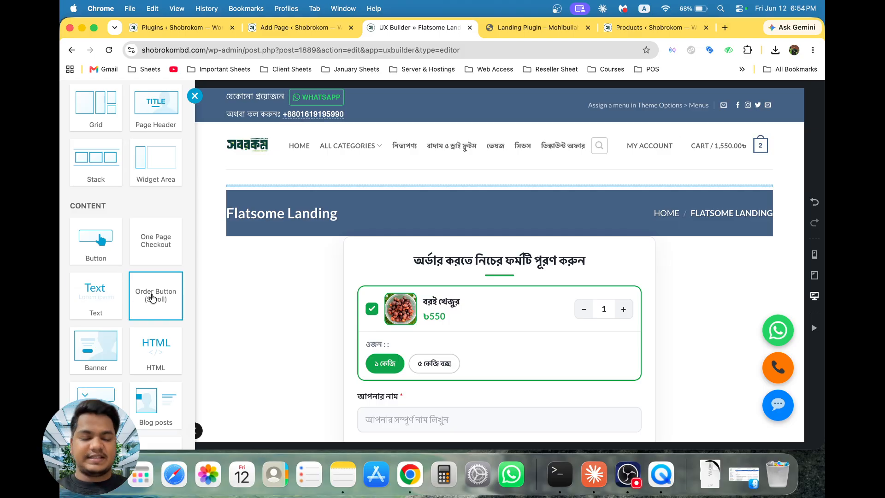
left_click(152, 297)
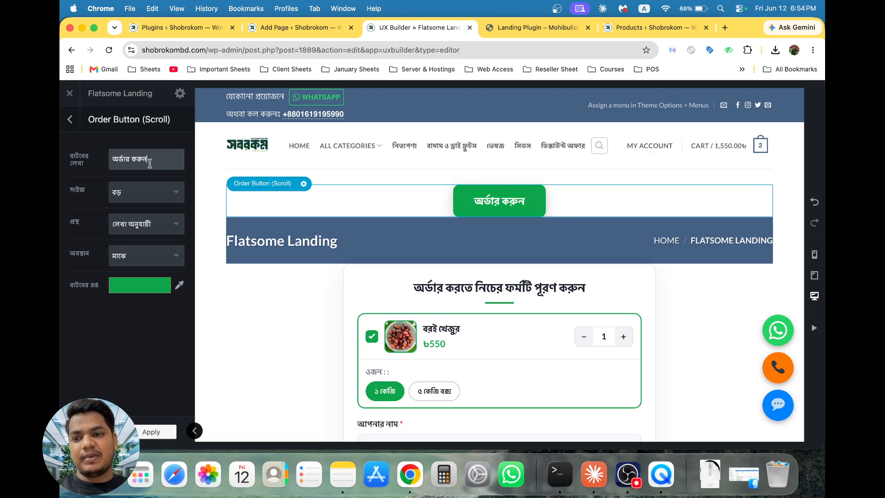
Set the order button's text to এখনি অর্ডার করুন and apply the change.
left_click(112, 158)
key("ctrl+space")
type("এখনি")
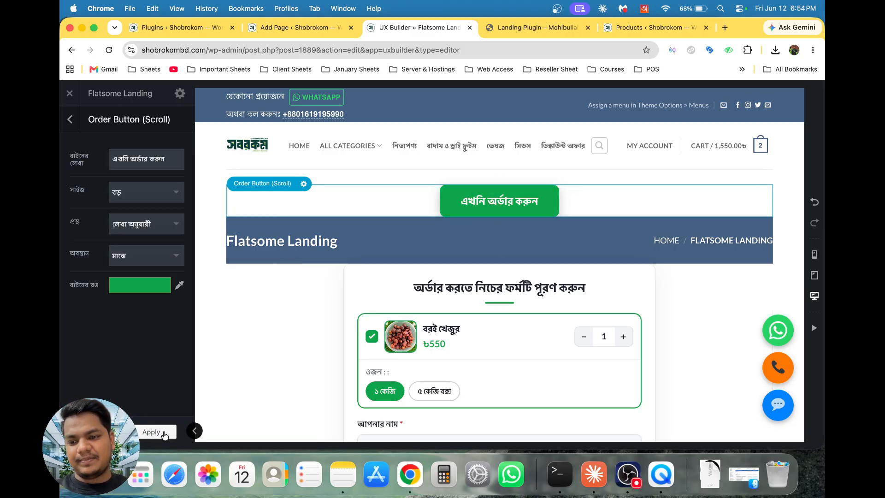
left_click(162, 432)
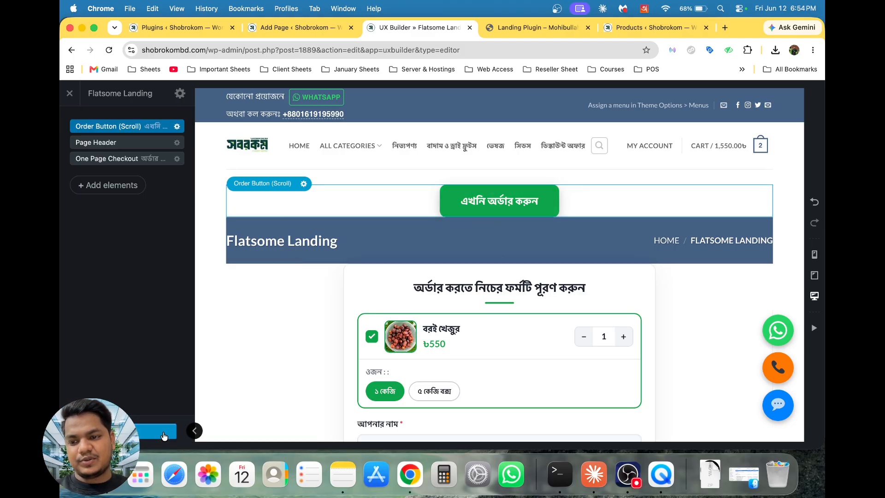
Open the live Flatsome Landing page, review its order button and checkout form, and dismiss the page editor's post-publish panel.
left_click(298, 27)
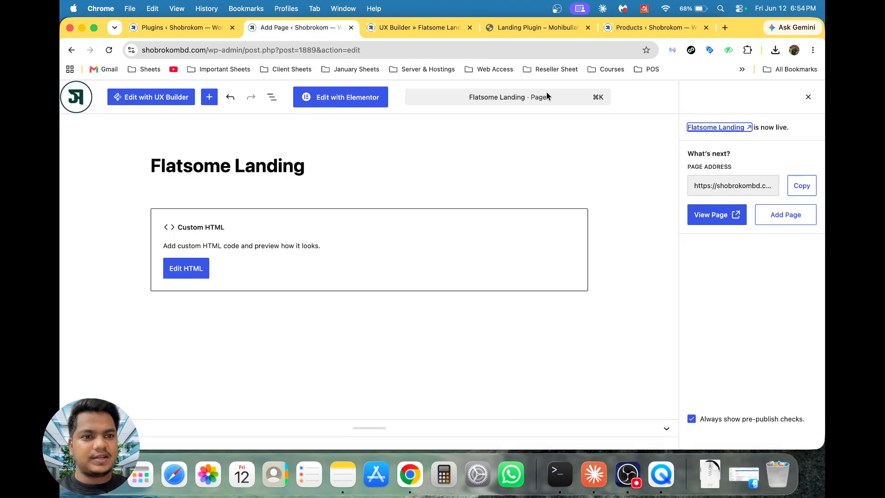
left_click(737, 128)
scroll(439, 211, "down", 2)
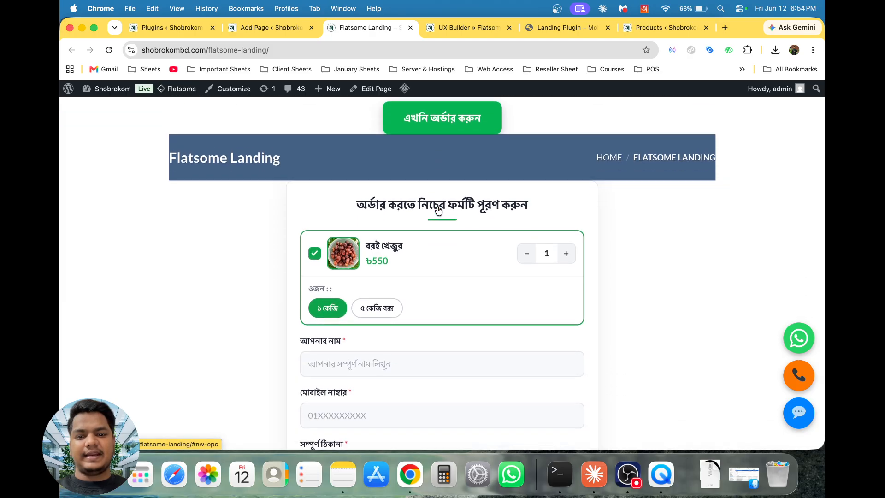
left_click(355, 360)
scroll(360, 383, "down", 2)
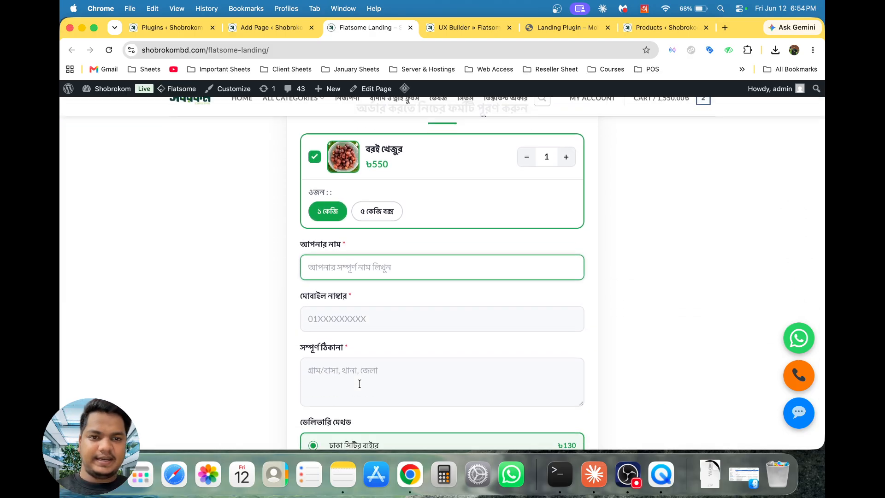
scroll(360, 383, "up", 3)
scroll(358, 382, "up", 3)
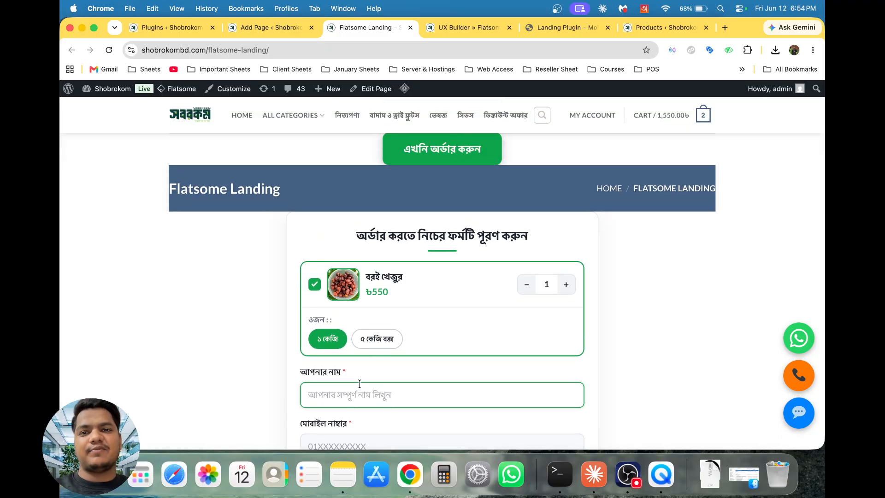
left_click(273, 24)
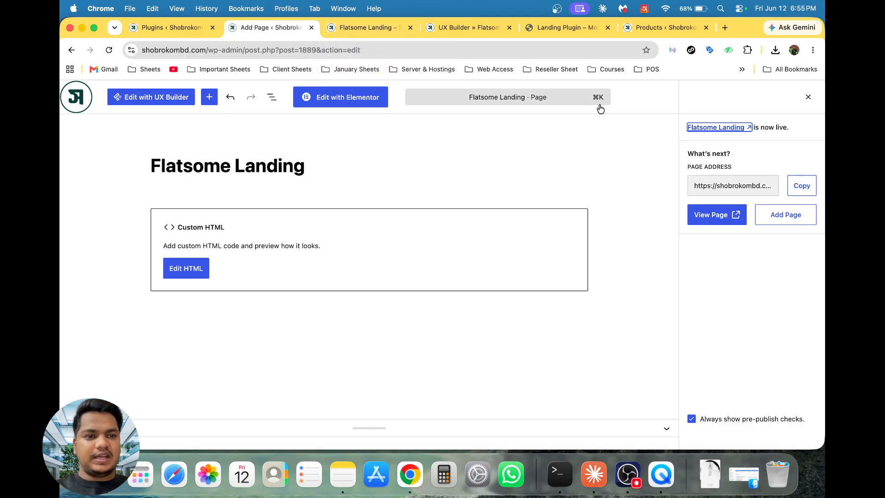
left_click(808, 98)
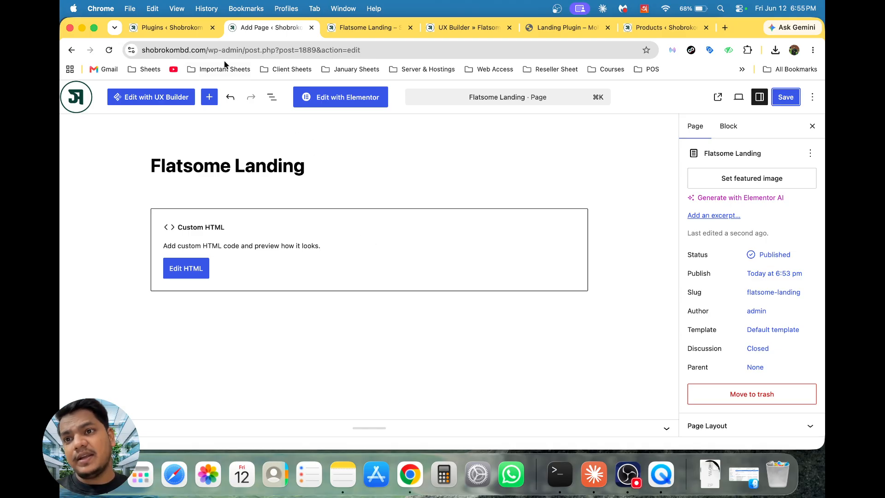
Open the WordPress list of all pages in a new browser tab and start a new page.
left_click(185, 32)
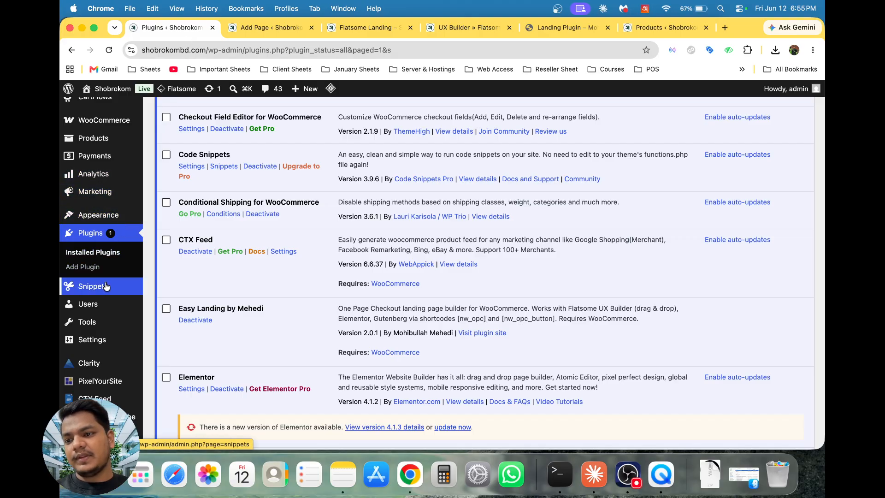
scroll(108, 184, "up", 3)
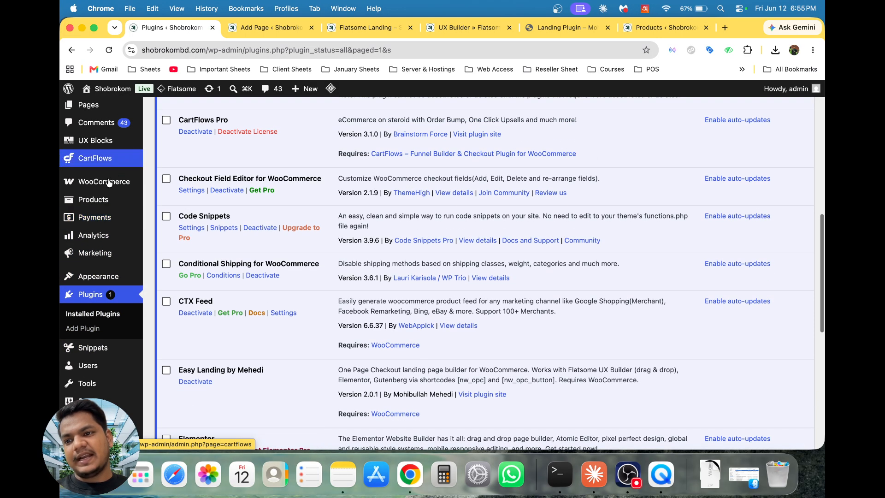
scroll(106, 199, "up", 4)
mouse_move(110, 180)
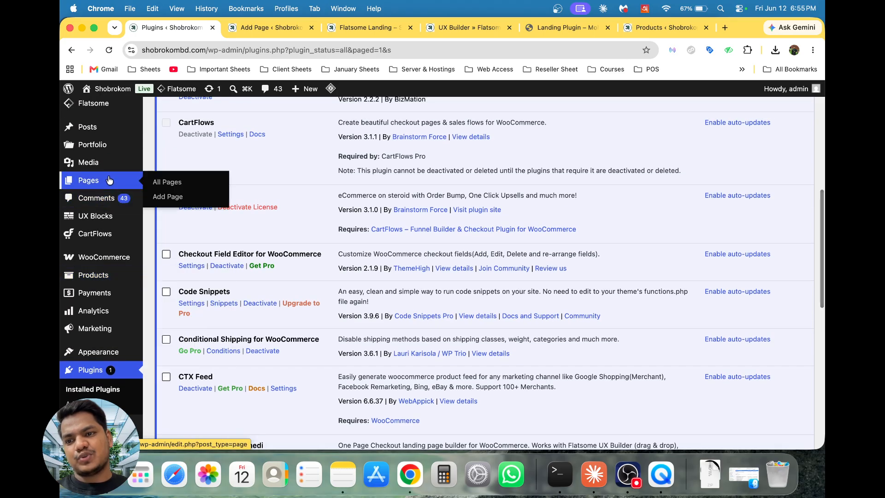
right_click(158, 186)
left_click(184, 189)
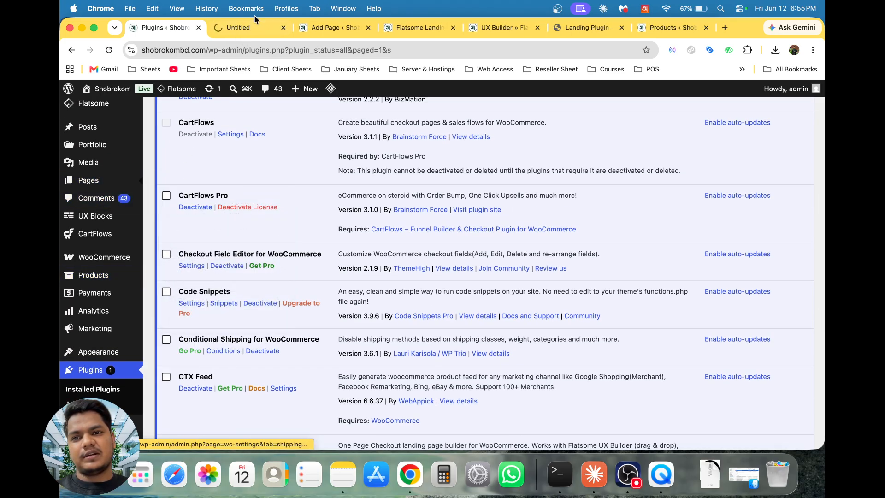
left_click(254, 19)
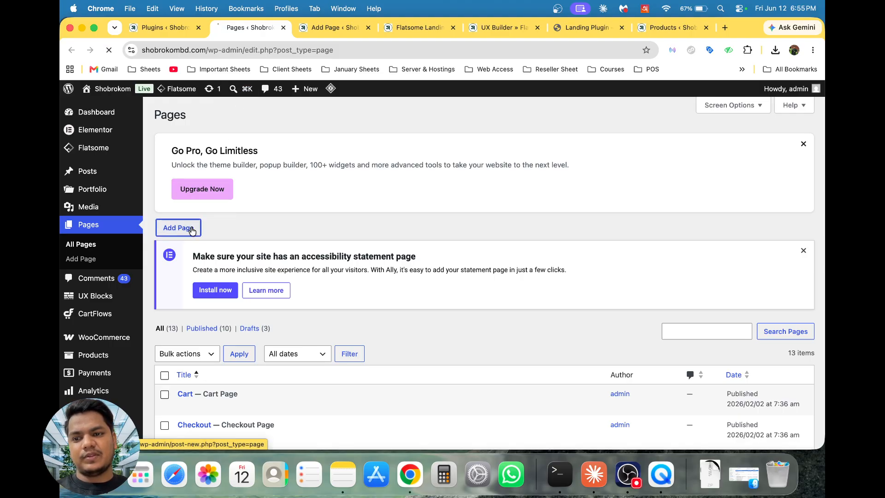
left_click(192, 229)
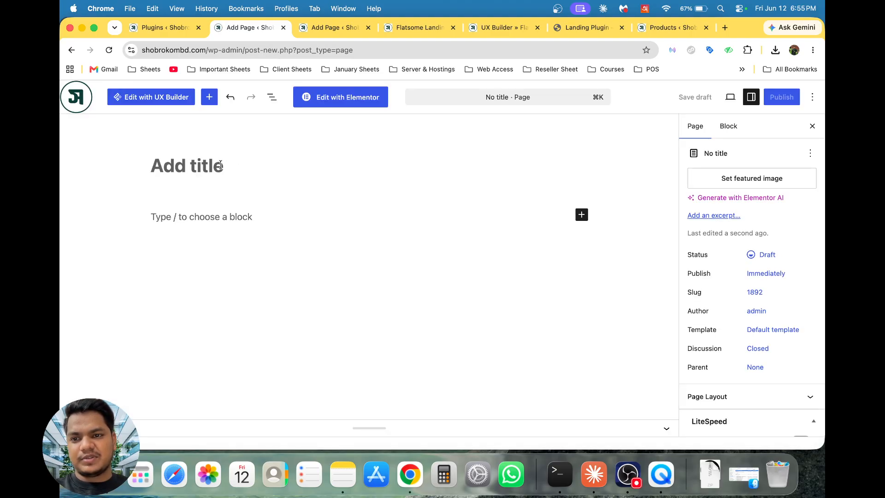
Title the new page elementor landing and publish it.
type("eleme")
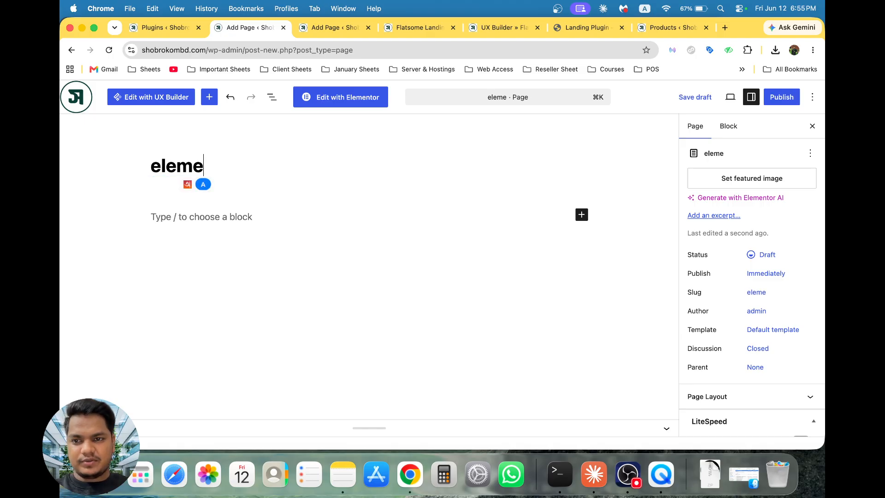
type("ntor landing")
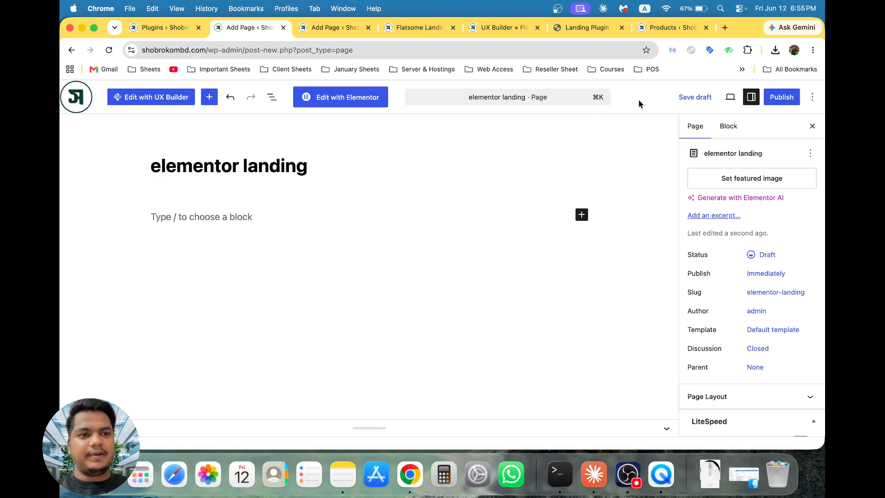
left_click(782, 97)
left_click(794, 97)
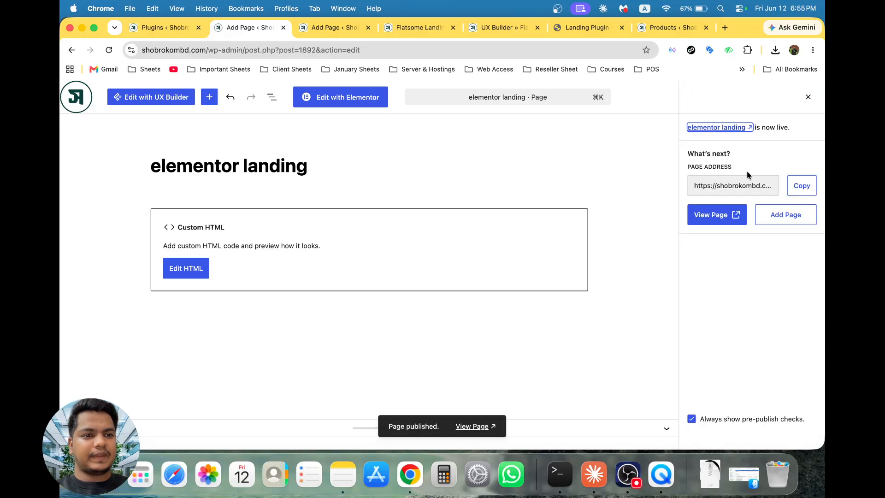
View the published elementor landing page, open it in the Elementor editor and add a Flexbox container.
left_click(737, 128)
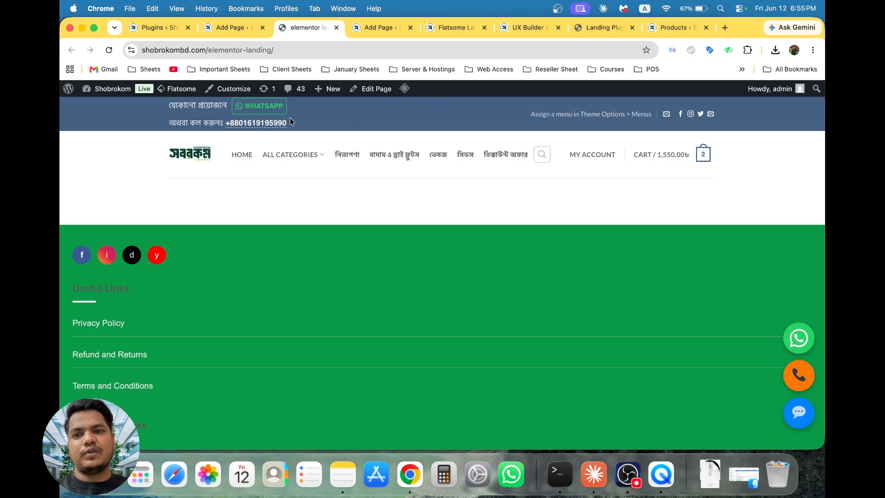
left_click(367, 90)
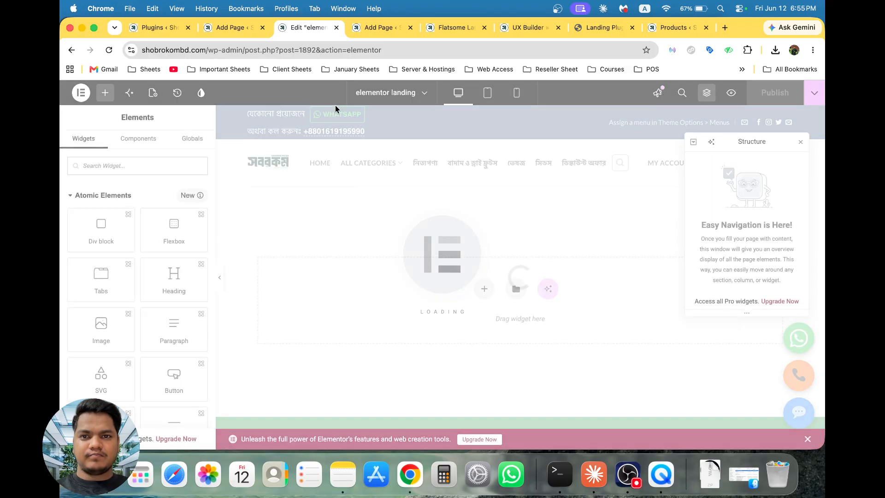
left_click(485, 289)
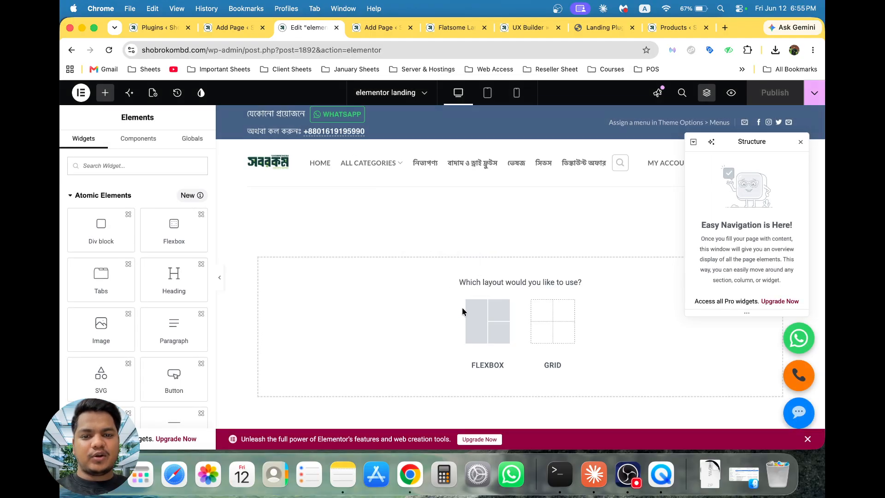
left_click(477, 318)
left_click(381, 311)
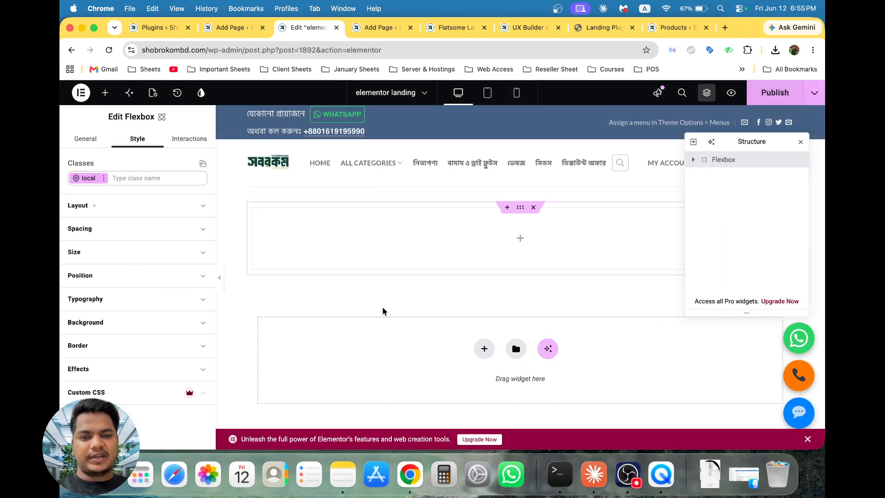
Find the Shortcode widget and add it inside the Flexbox container.
left_click(521, 239)
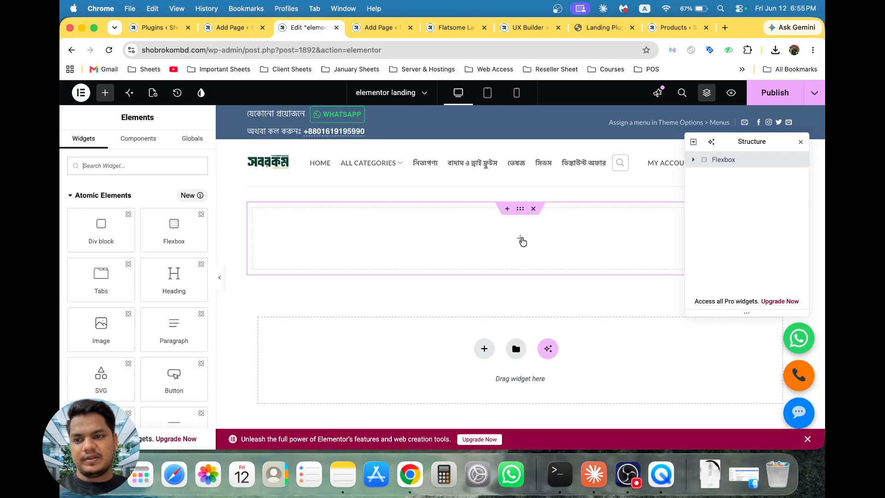
left_click(147, 166)
type("shor")
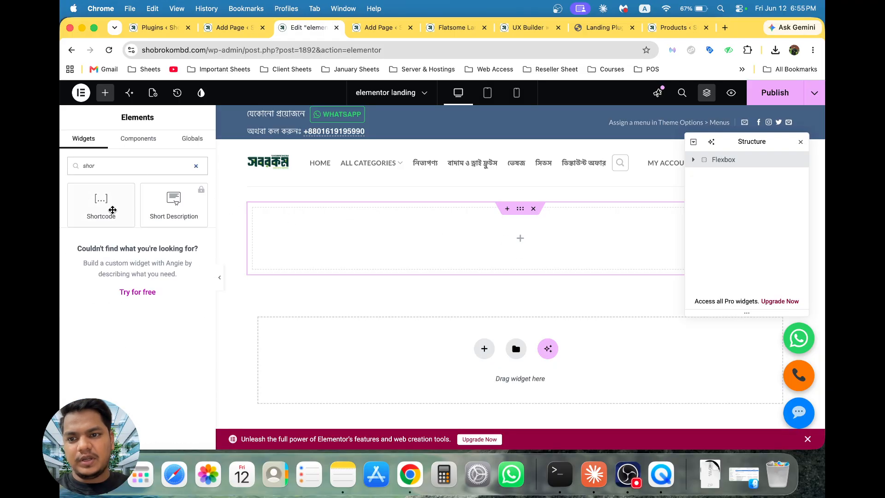
left_click(112, 209)
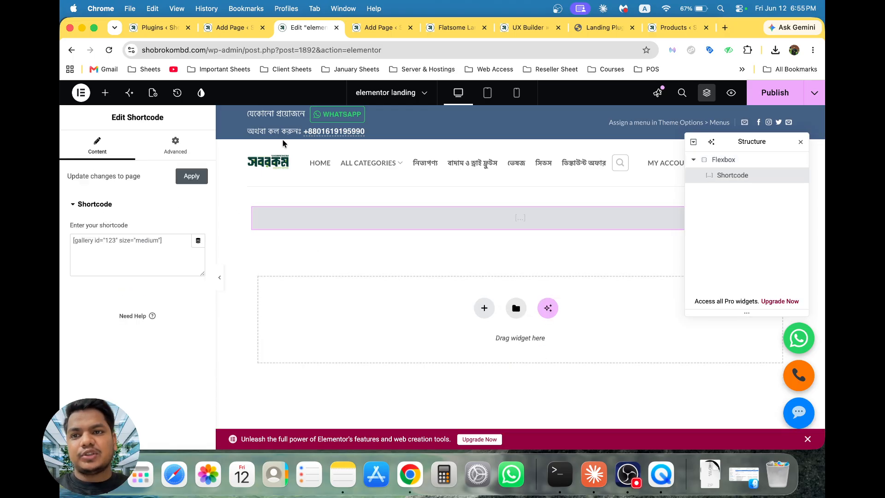
Copy the [nw_opc] shortcode from the Easy Landing plugin's description in the installed plugins list.
left_click(177, 28)
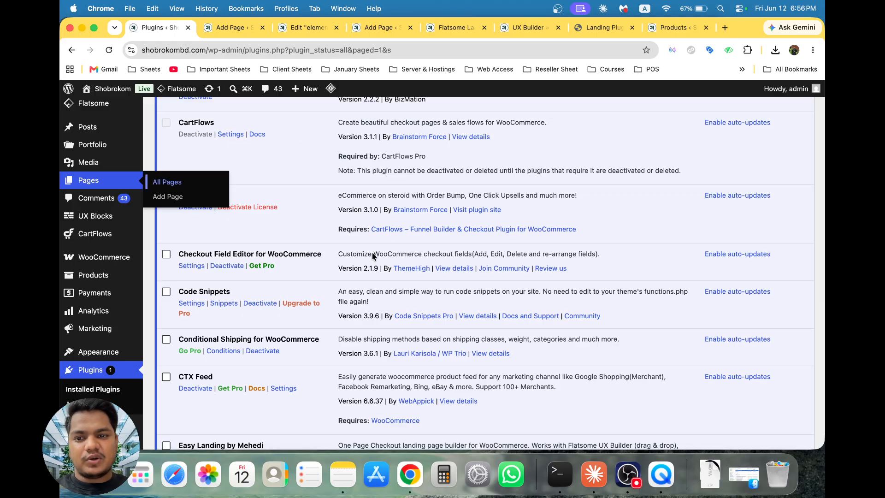
scroll(321, 210, "down", 2)
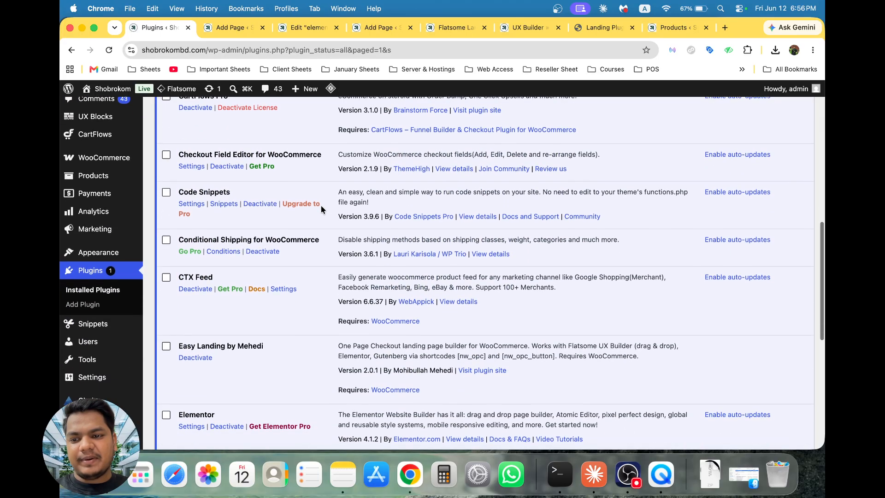
scroll(321, 209, "up", 3)
scroll(321, 209, "down", 6)
scroll(322, 209, "down", 1)
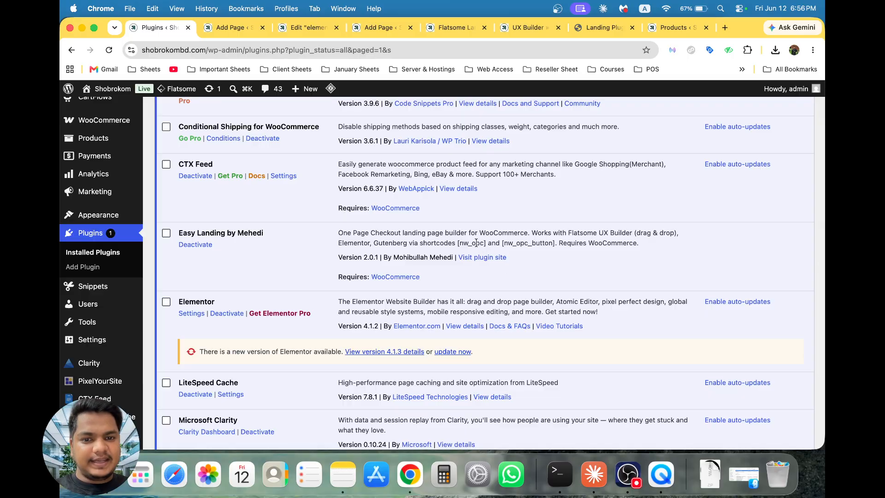
left_click_drag(457, 244, 484, 245)
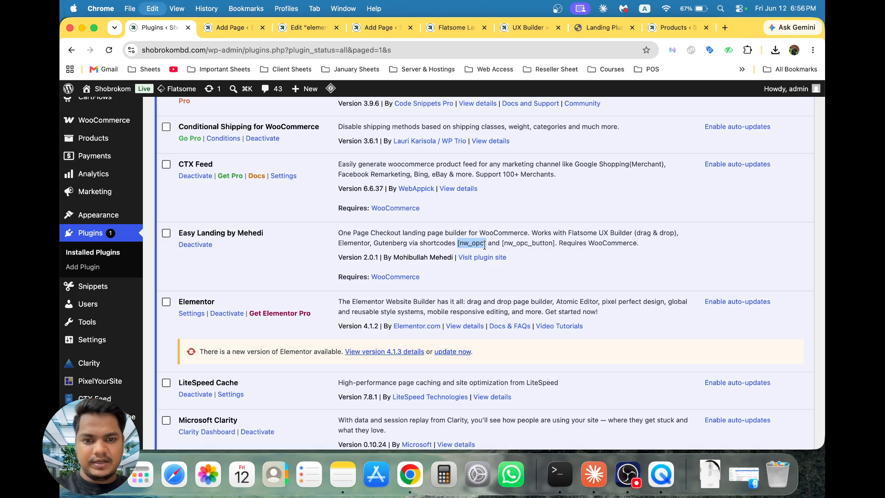
Return to the elementor landing page in the Elementor editor and enter [nw_opc] in the Shortcode widget.
left_click(249, 28)
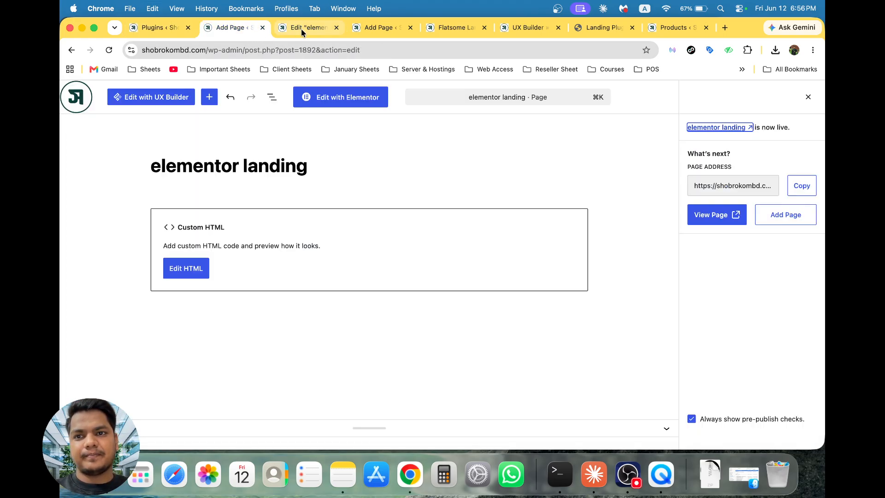
left_click(302, 29)
left_click(160, 249)
type("[nw_opc]")
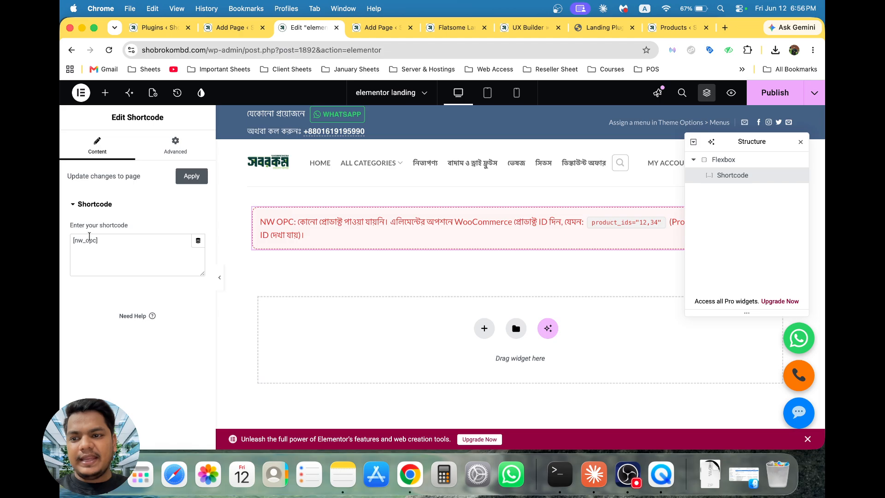
Extend the shortcode with the attribute product_ids= after nw_opc.
left_click(96, 240)
type("p")
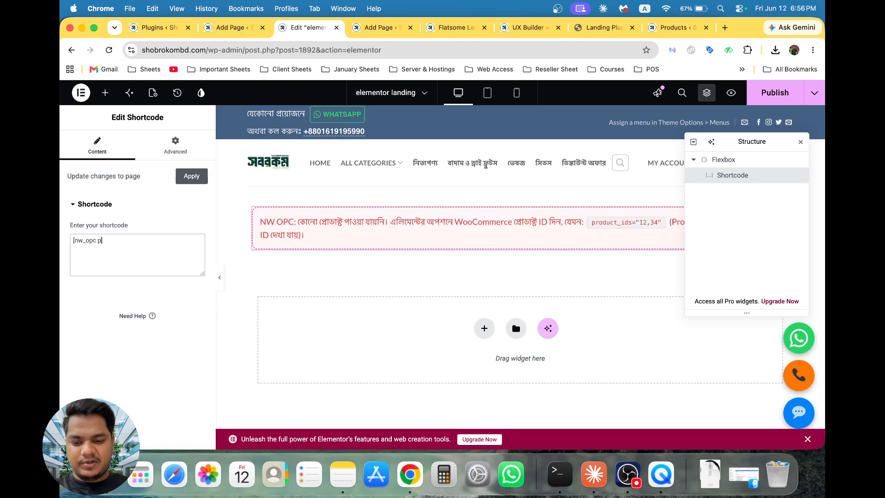
type("roduct")
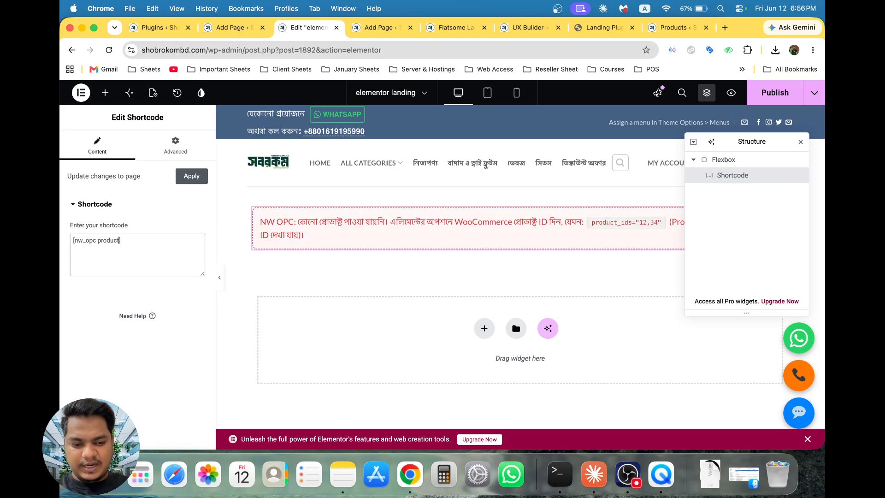
type("_i")
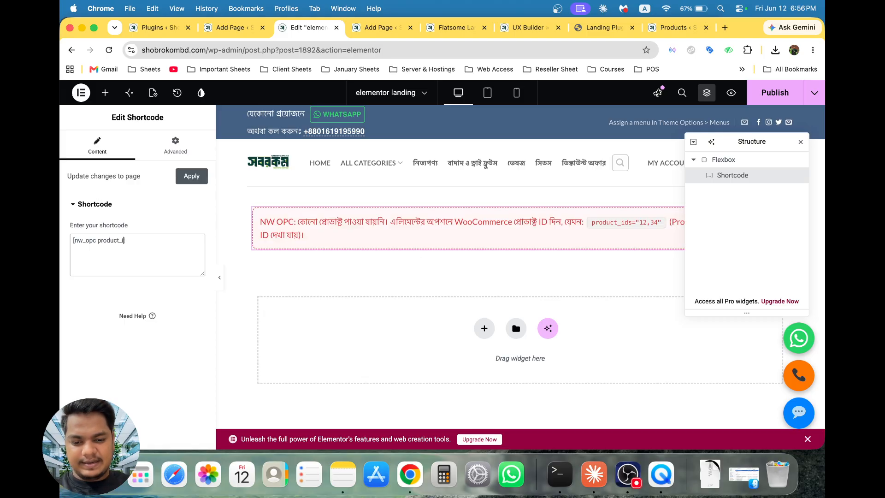
type("ds")
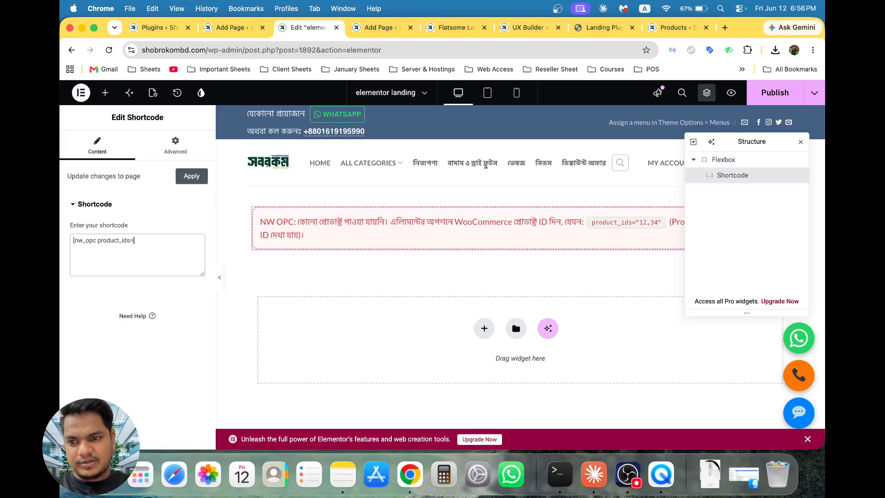
type("=")
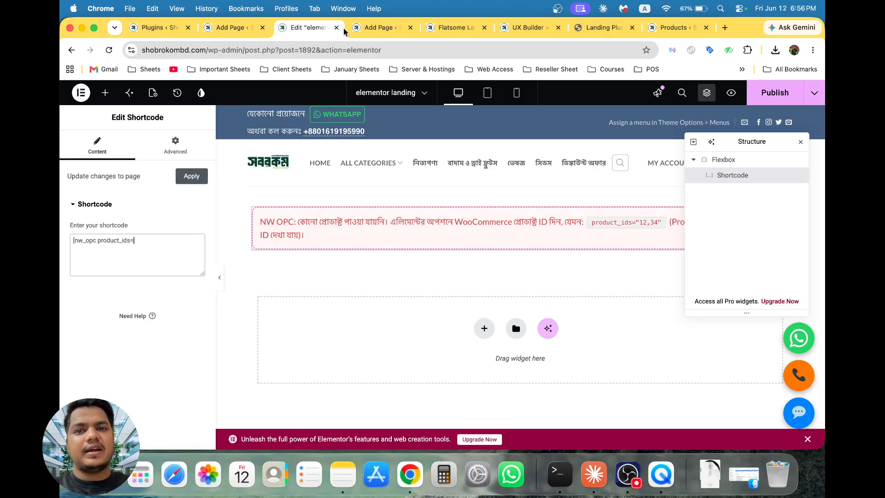
Look up product IDs in the WooCommerce product list and set the shortcode's product_ids to 95,90.
left_click(668, 28)
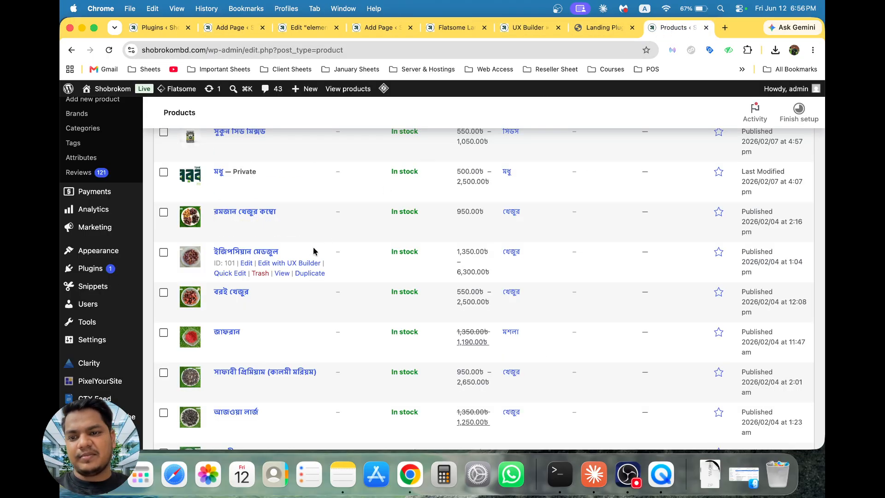
scroll(304, 251, "down", 3)
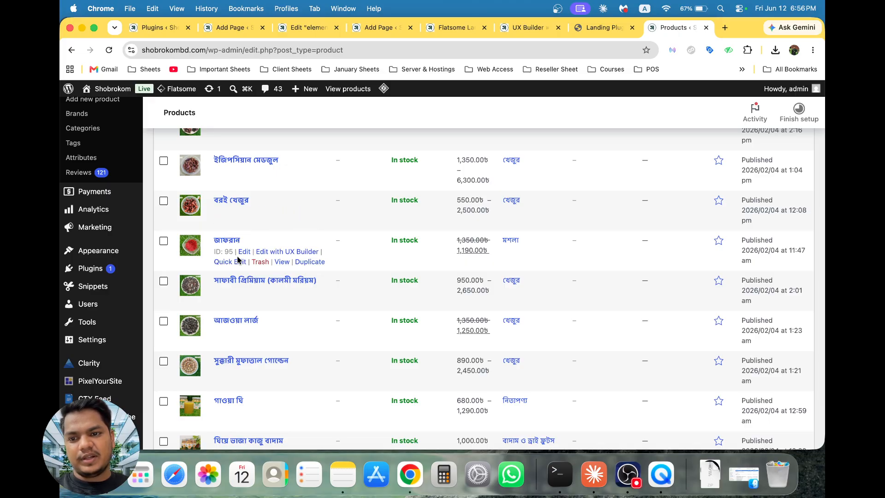
left_click(174, 30)
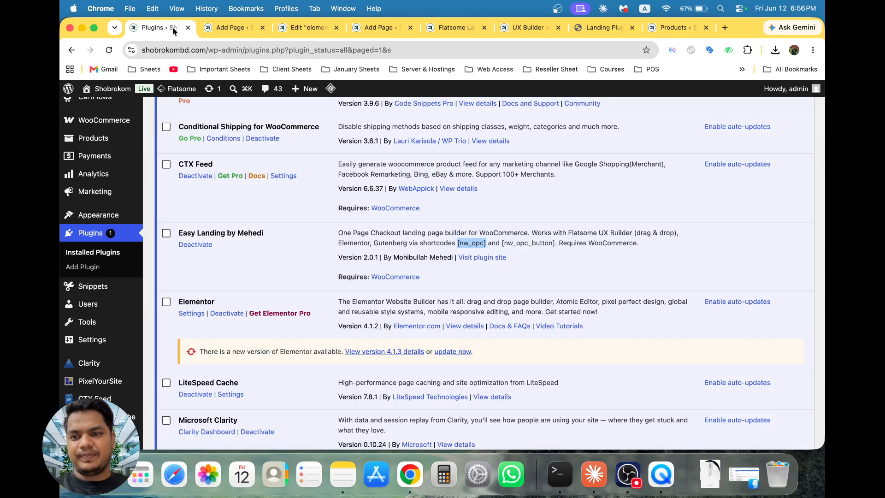
left_click(230, 30)
left_click(312, 28)
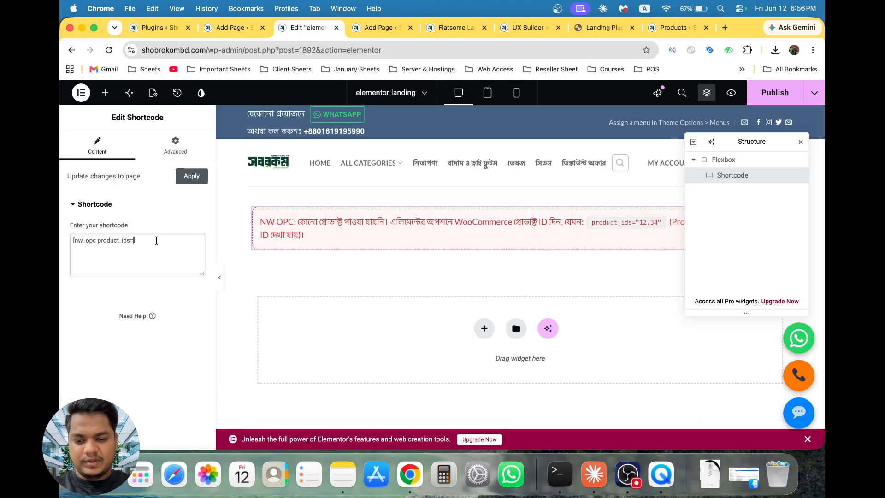
type("95")
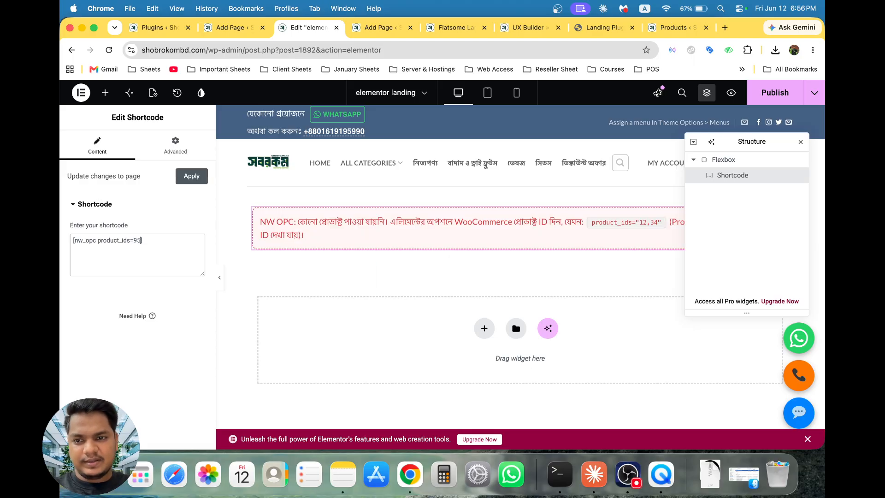
type(",90")
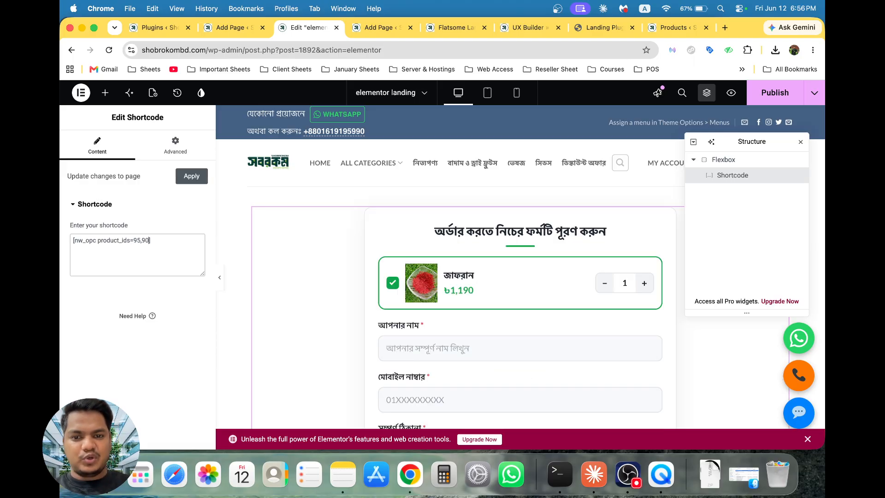
Publish the elementor landing page, then preview it and review the checkout form down to the order button.
scroll(470, 313, "down", 2)
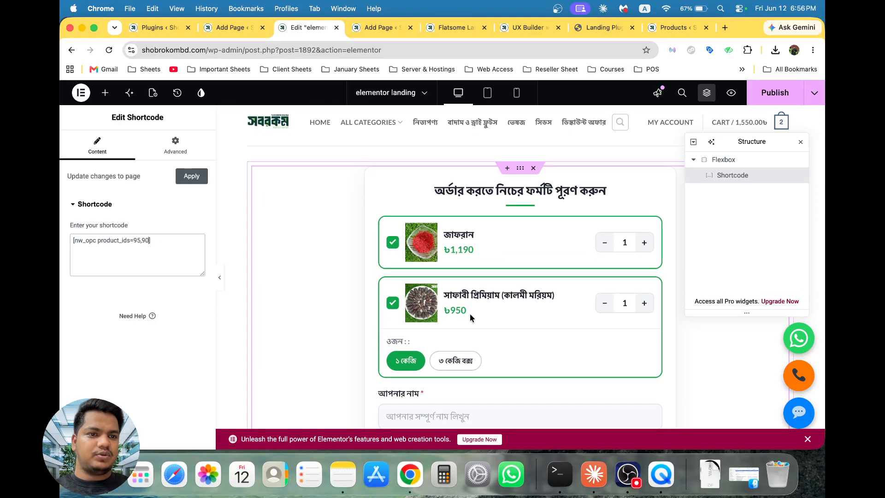
left_click(763, 94)
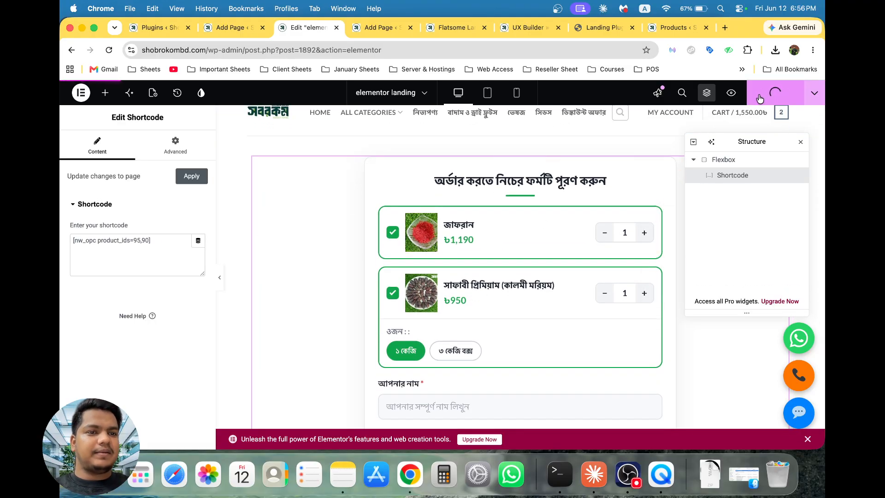
left_click(732, 93)
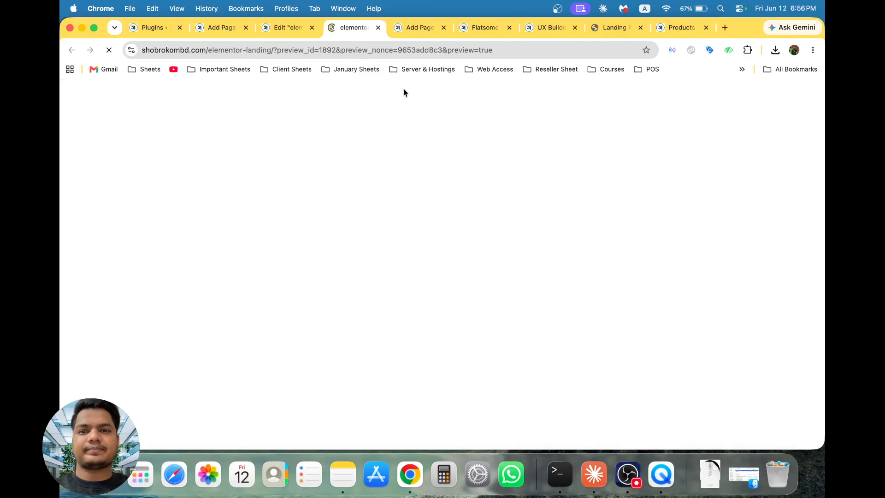
scroll(375, 240, "down", 3)
scroll(375, 237, "down", 5)
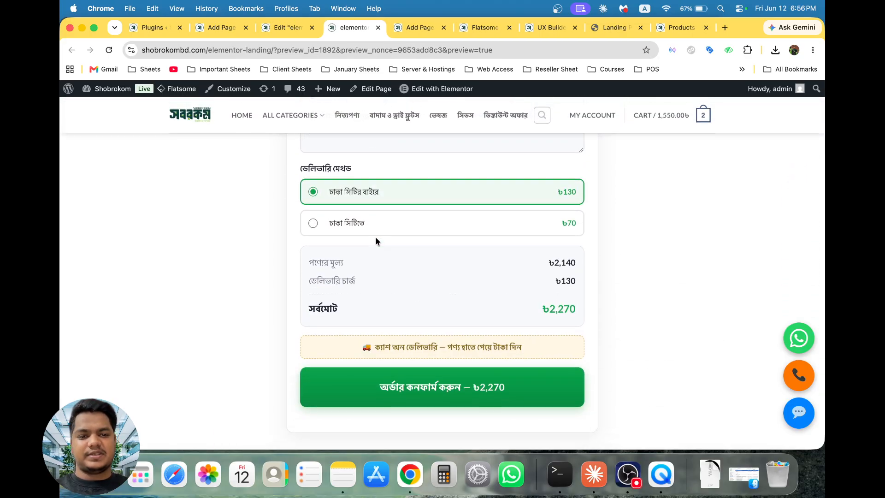
scroll(375, 237, "up", 10)
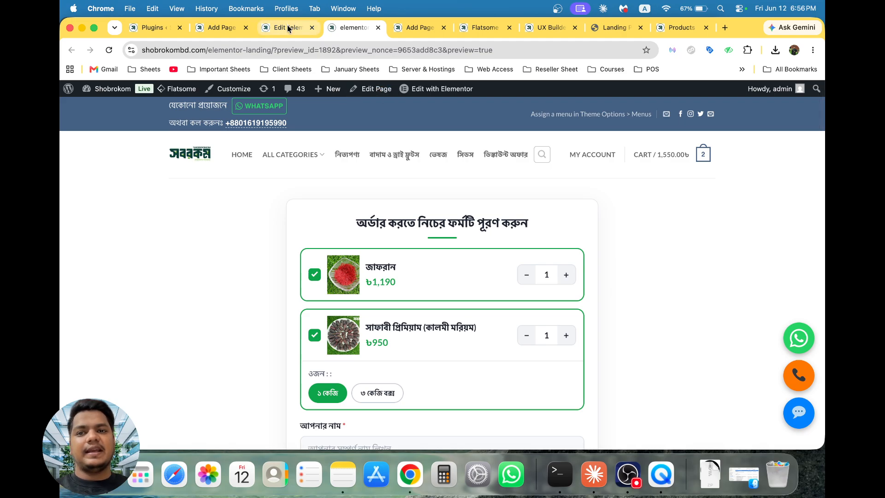
Return to the Elementor editor and add a second Flexbox container with the single-column structure.
left_click(287, 28)
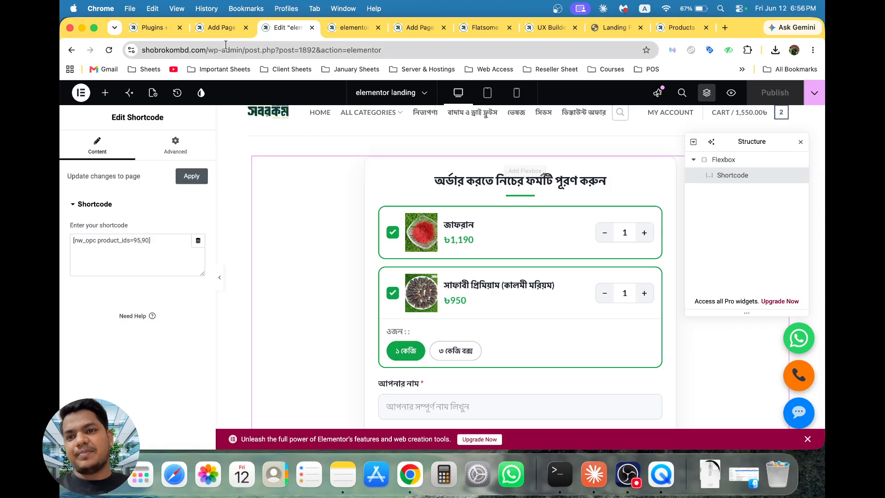
left_click(511, 157)
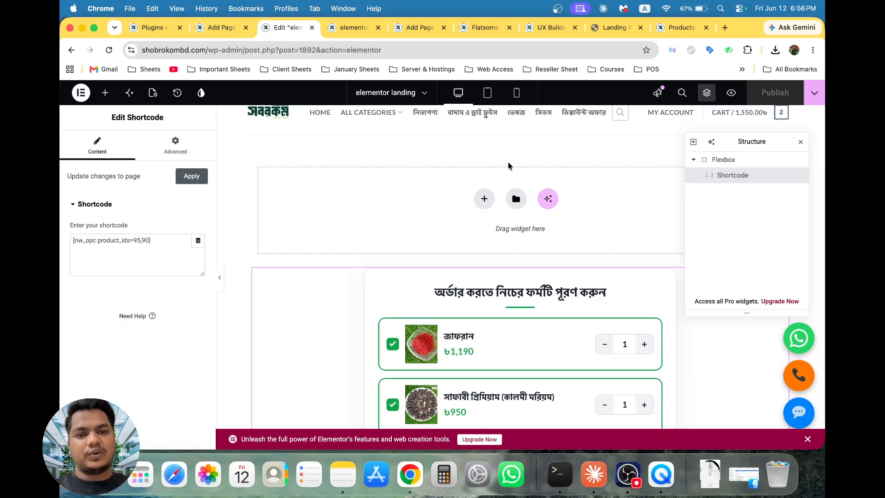
left_click(482, 210)
left_click(481, 213)
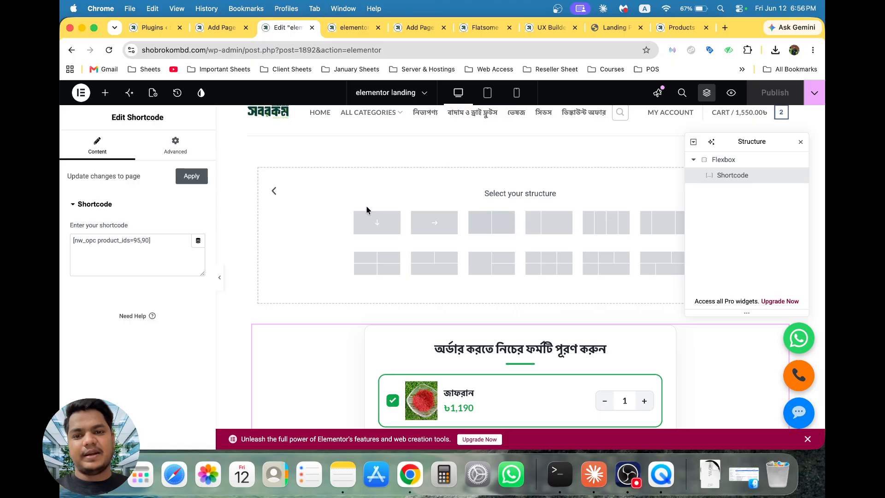
left_click(369, 223)
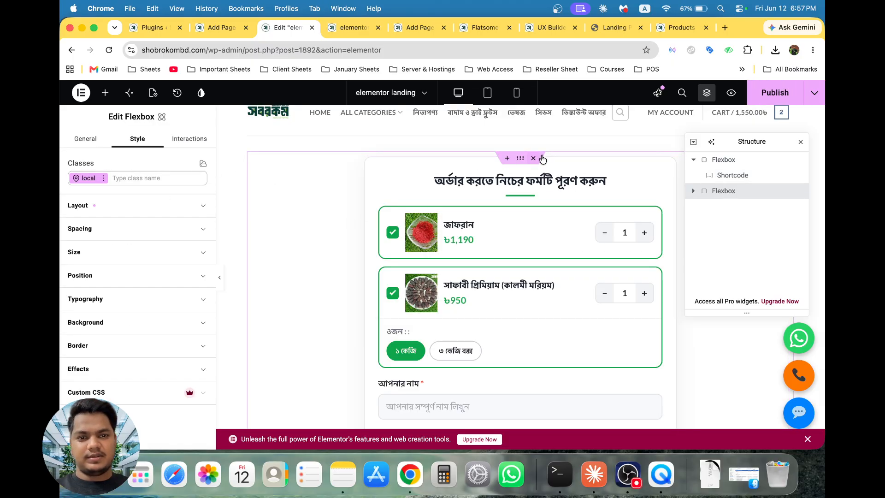
Search the widgets for short and add a Shortcode widget inside the empty Flexbox below the checkout form.
left_click(474, 156)
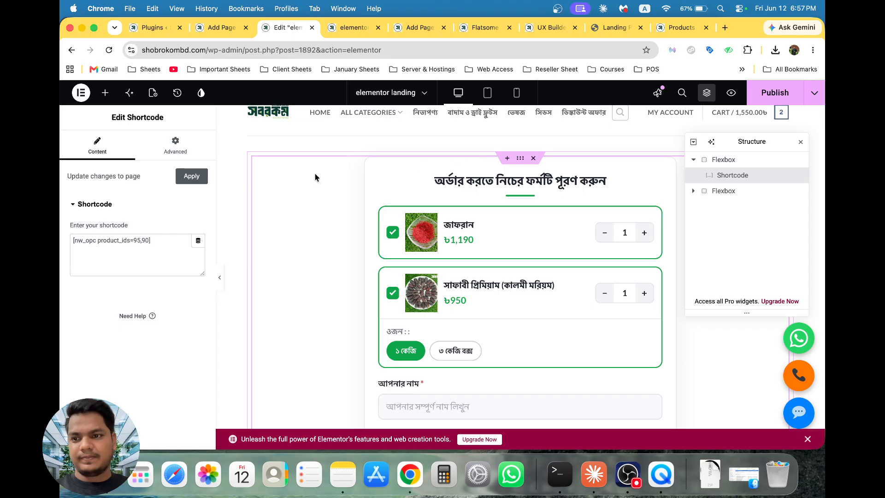
scroll(313, 268, "down", 15)
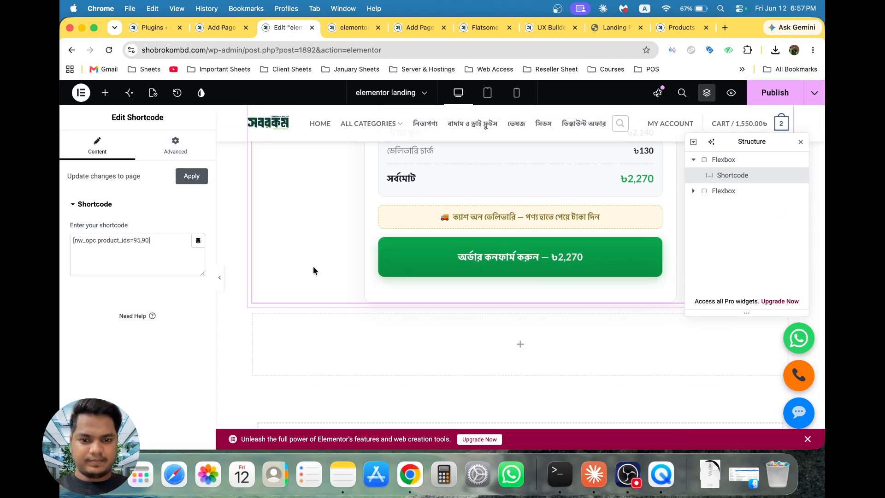
scroll(314, 270, "up", 1)
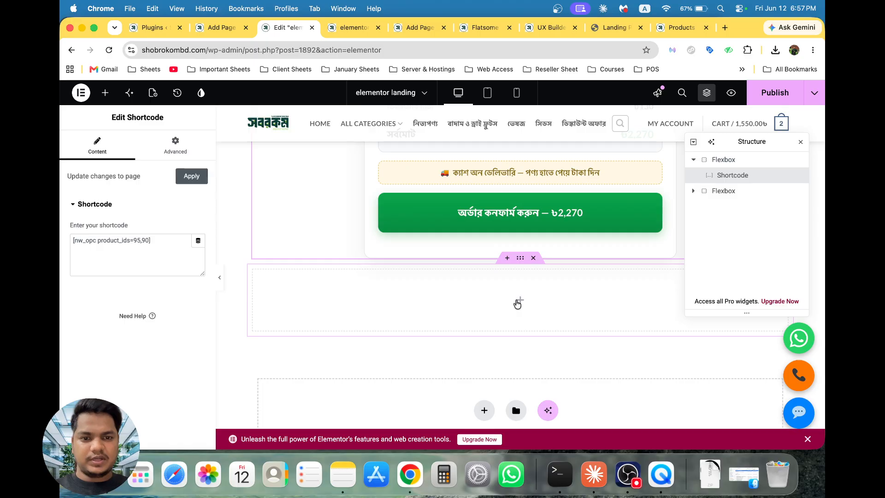
left_click(518, 302)
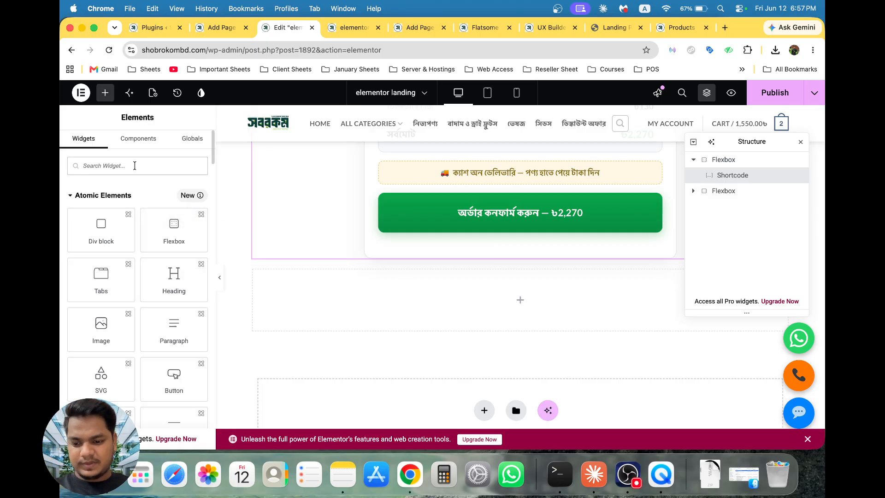
left_click(135, 165)
type("short")
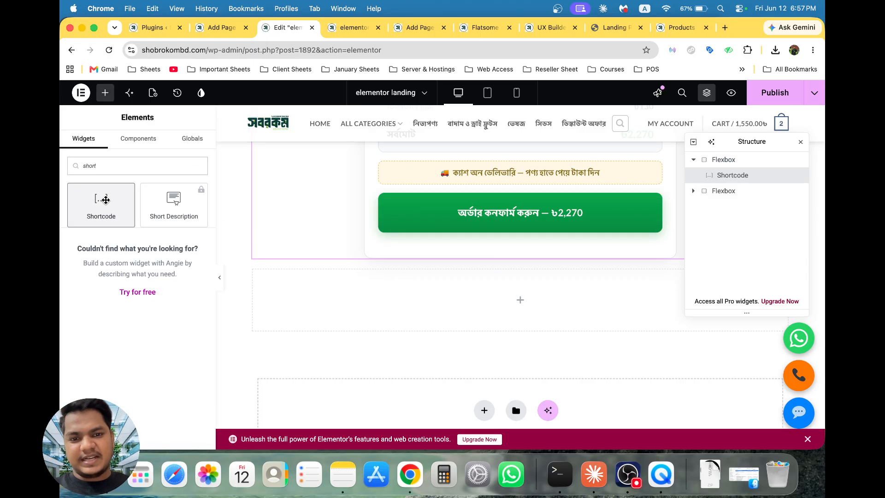
left_click_drag(106, 199, 484, 299)
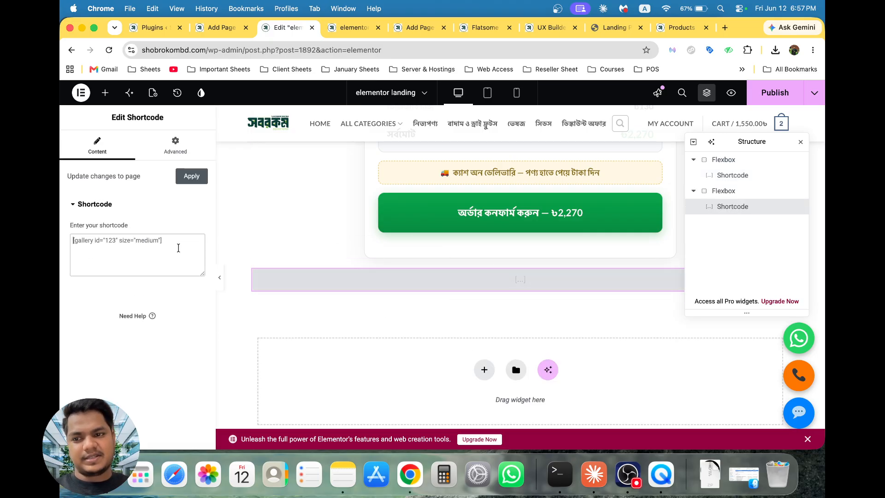
Copy the [nw_opc_button] shortcode from the Easy Landing plugin's description and return to the Elementor editor.
left_click(152, 27)
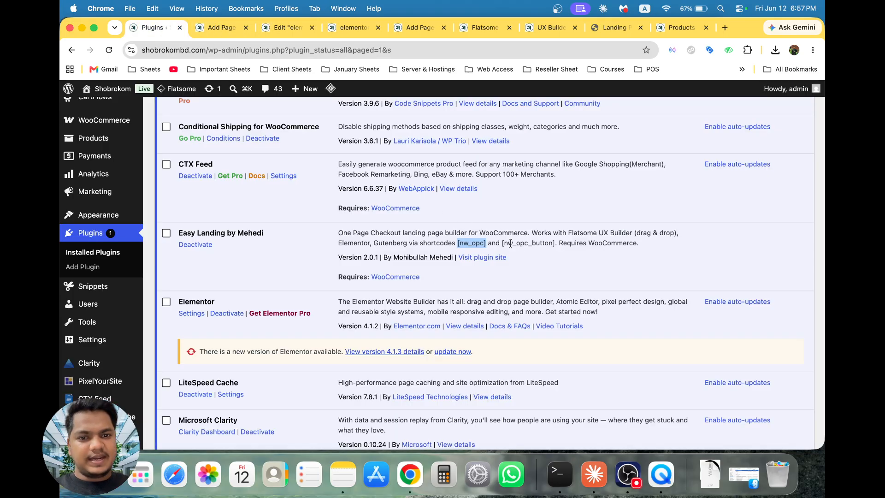
left_click_drag(501, 243, 553, 244)
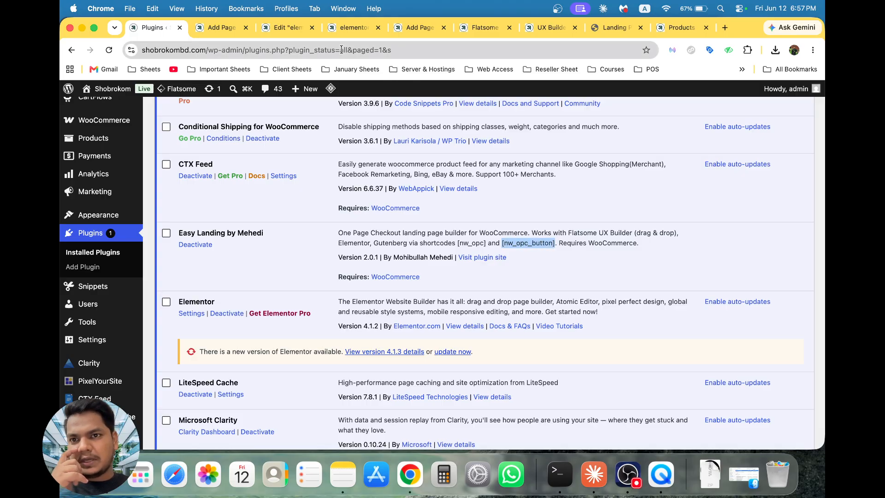
left_click(236, 30)
left_click(291, 33)
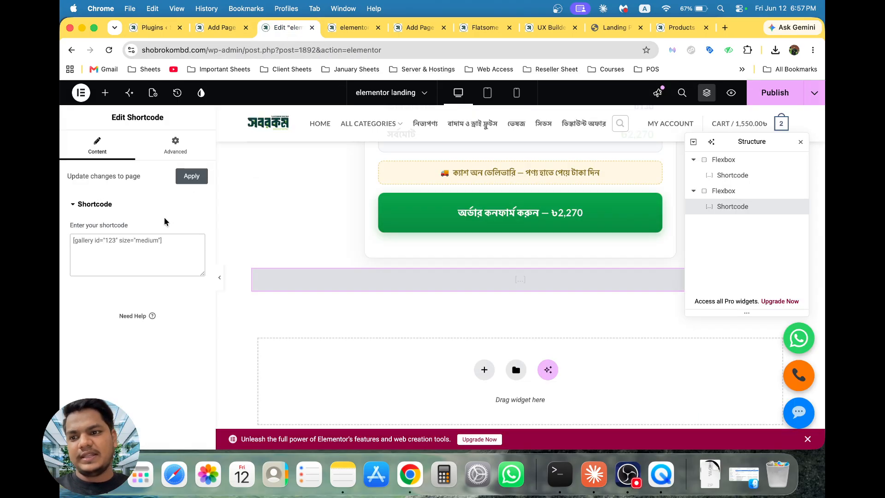
Enter the [nw_opc_button] shortcode in the Shortcode widget below the checkout form and publish the page.
left_click(147, 236)
type("[nw_opc_button]")
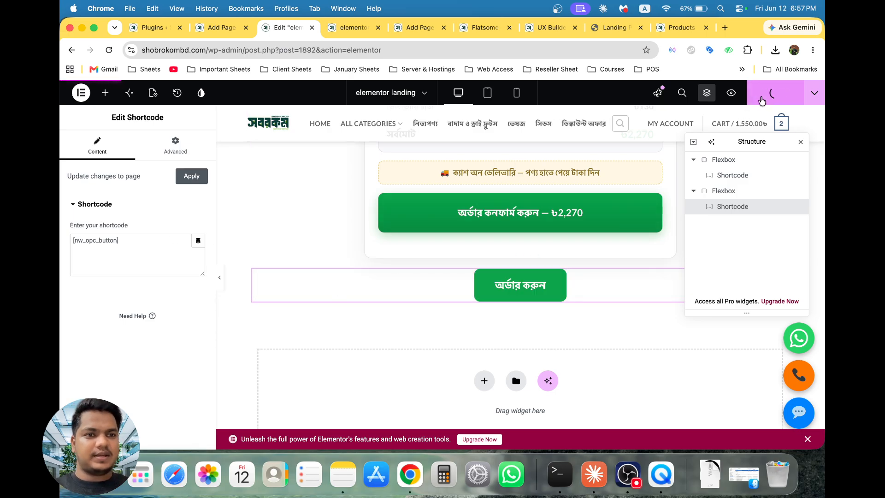
Preview the elementor landing page and test the order button below the checkout form, reviewing the form it leads to.
left_click(732, 93)
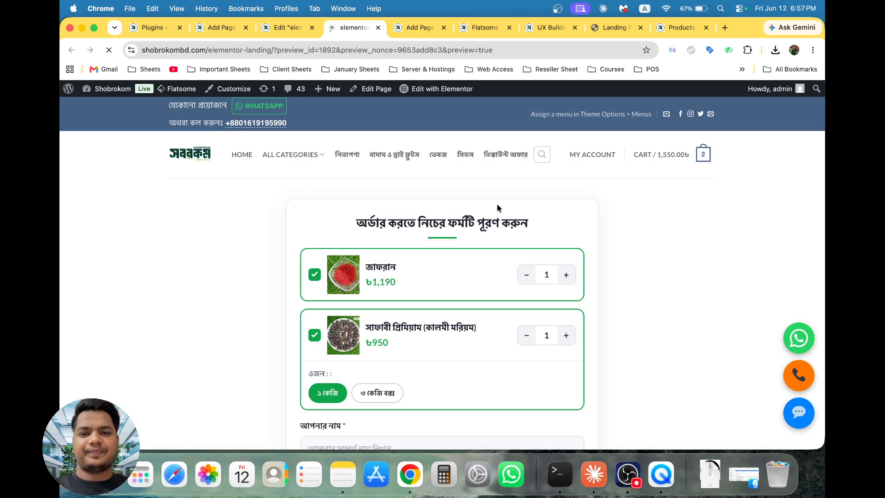
scroll(496, 206, "down", 20)
scroll(489, 268, "up", 10)
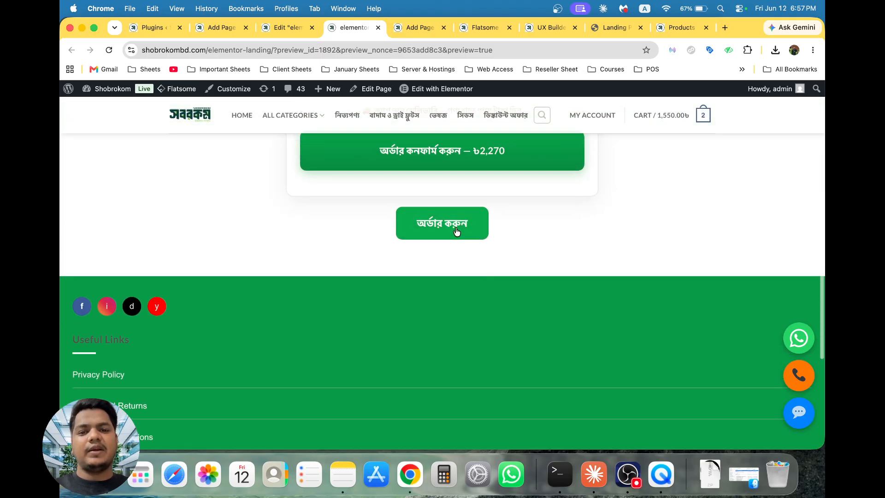
left_click(456, 229)
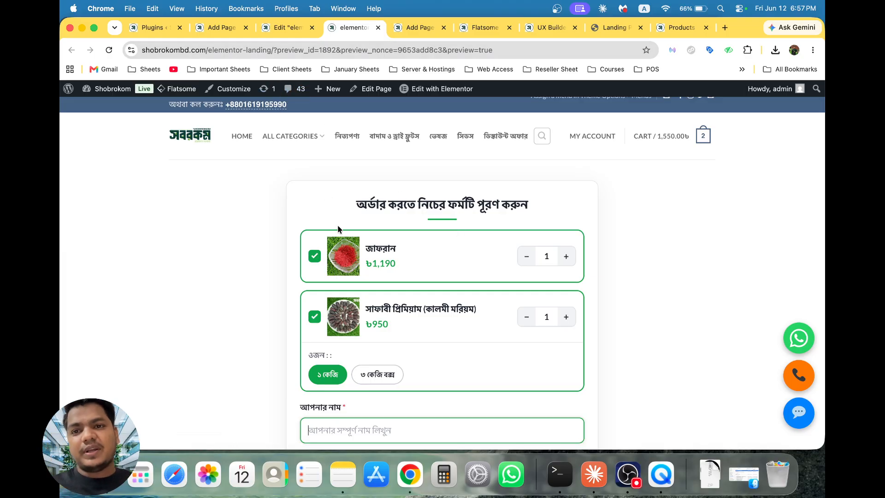
scroll(338, 229, "down", 15)
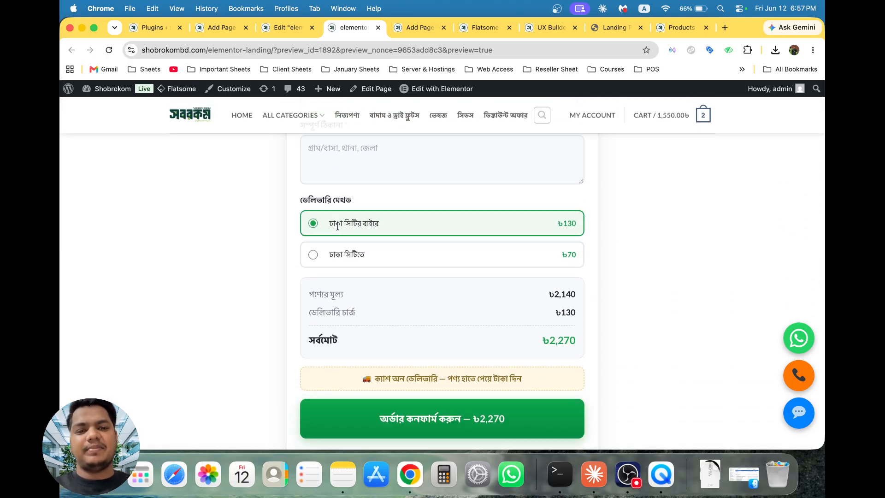
left_click(337, 229)
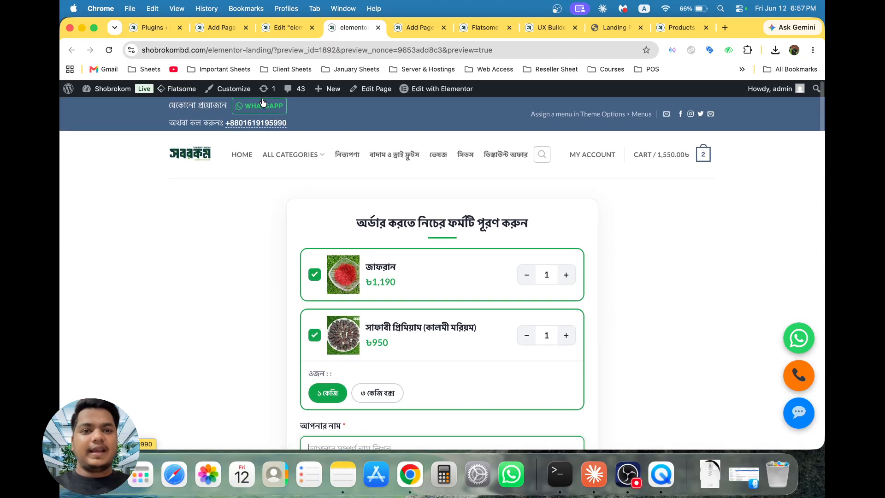
left_click(627, 475)
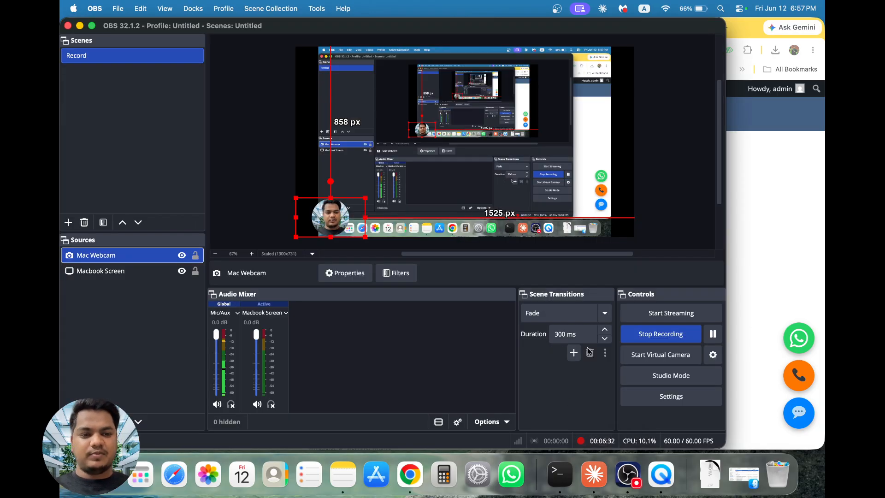